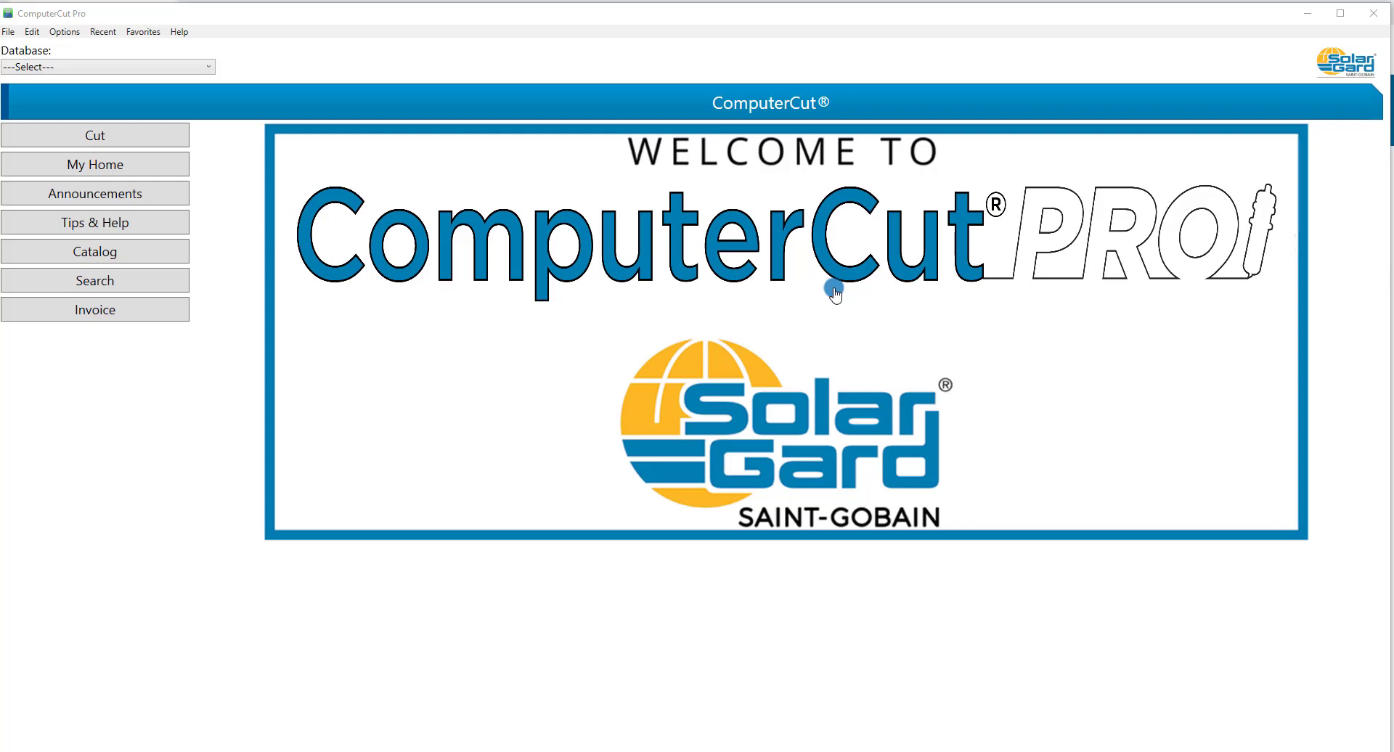
click(752, 350)
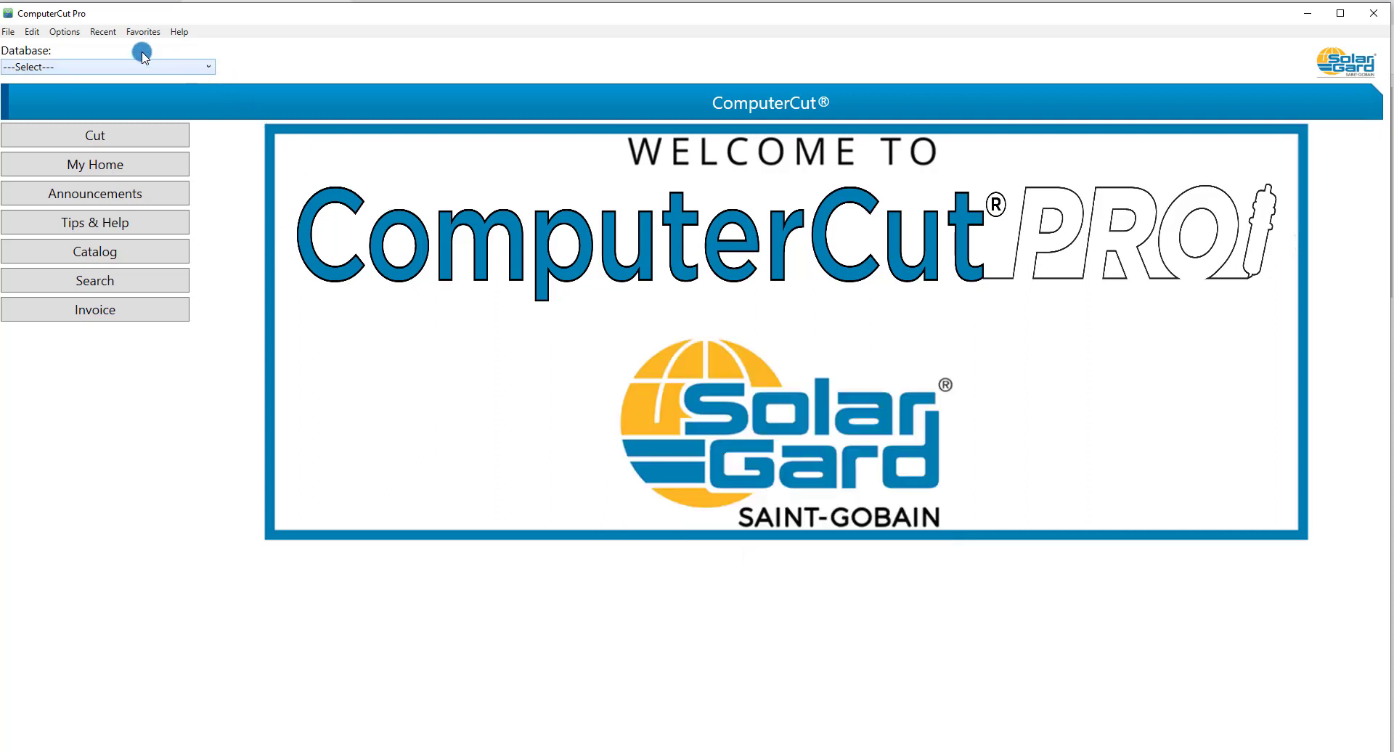
click(204, 67)
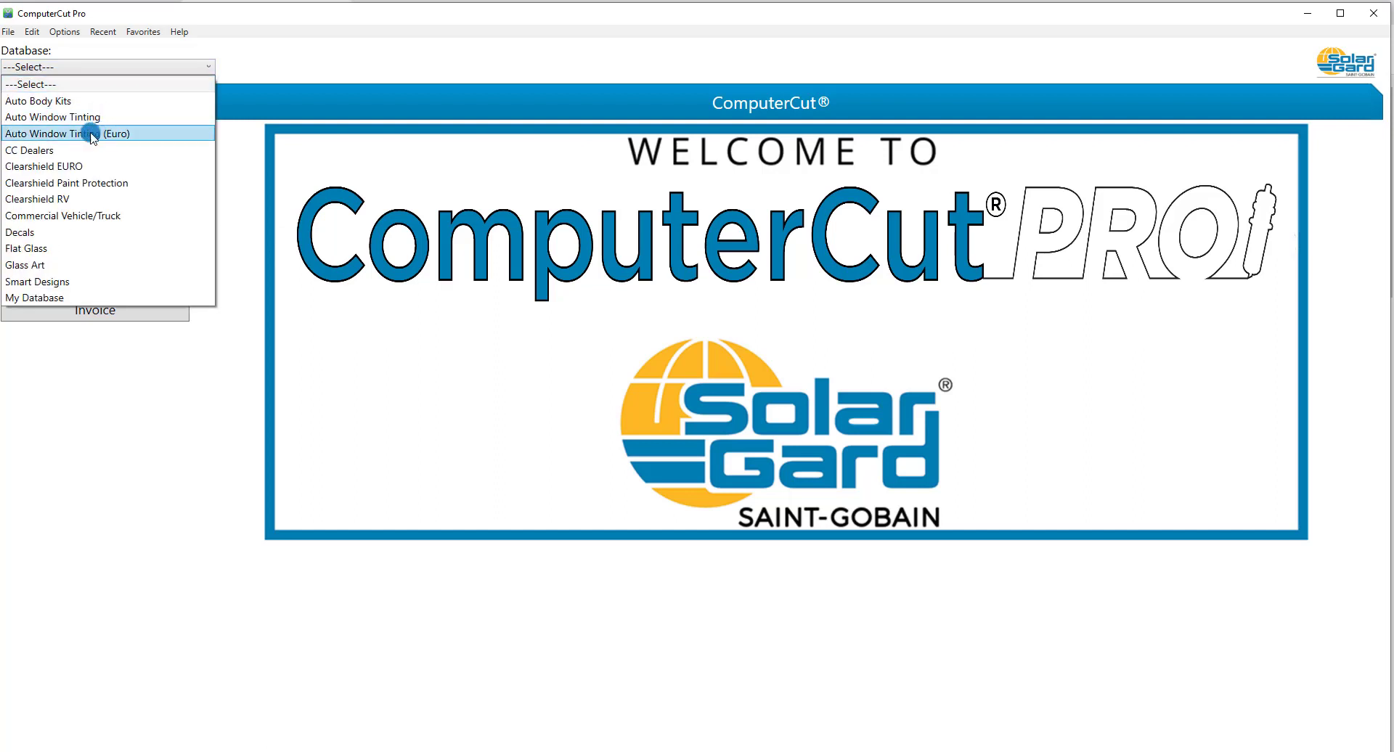
click(48, 216)
click(132, 137)
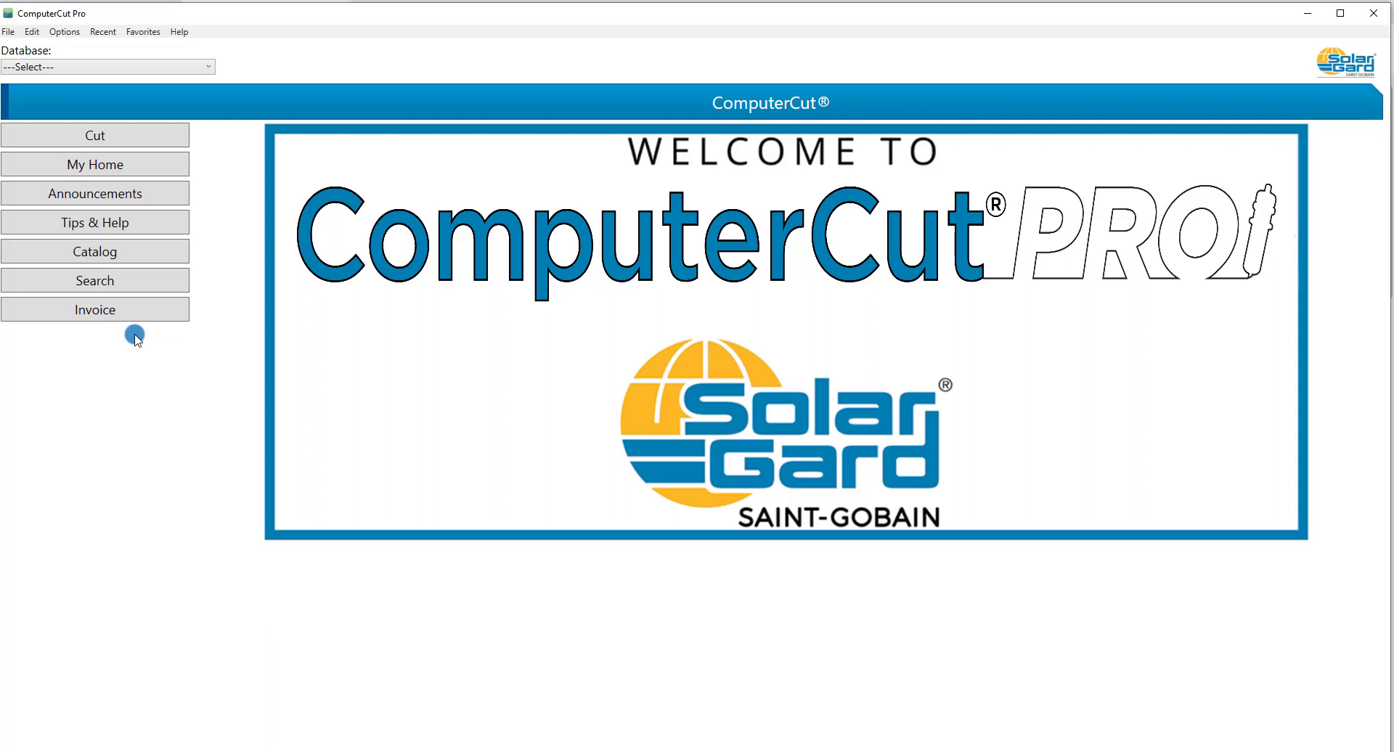
- Open the file import dialog and look through the file types supported for import
click(12, 36)
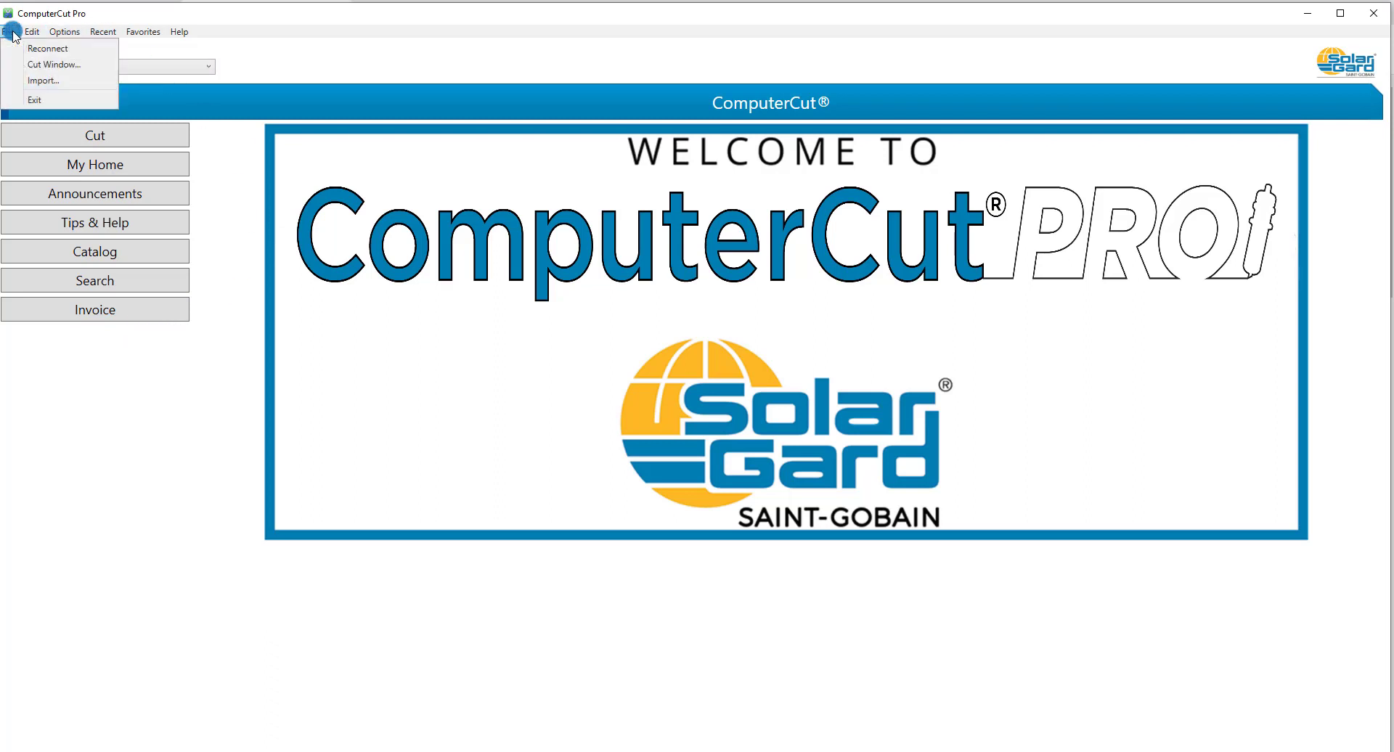
click(40, 81)
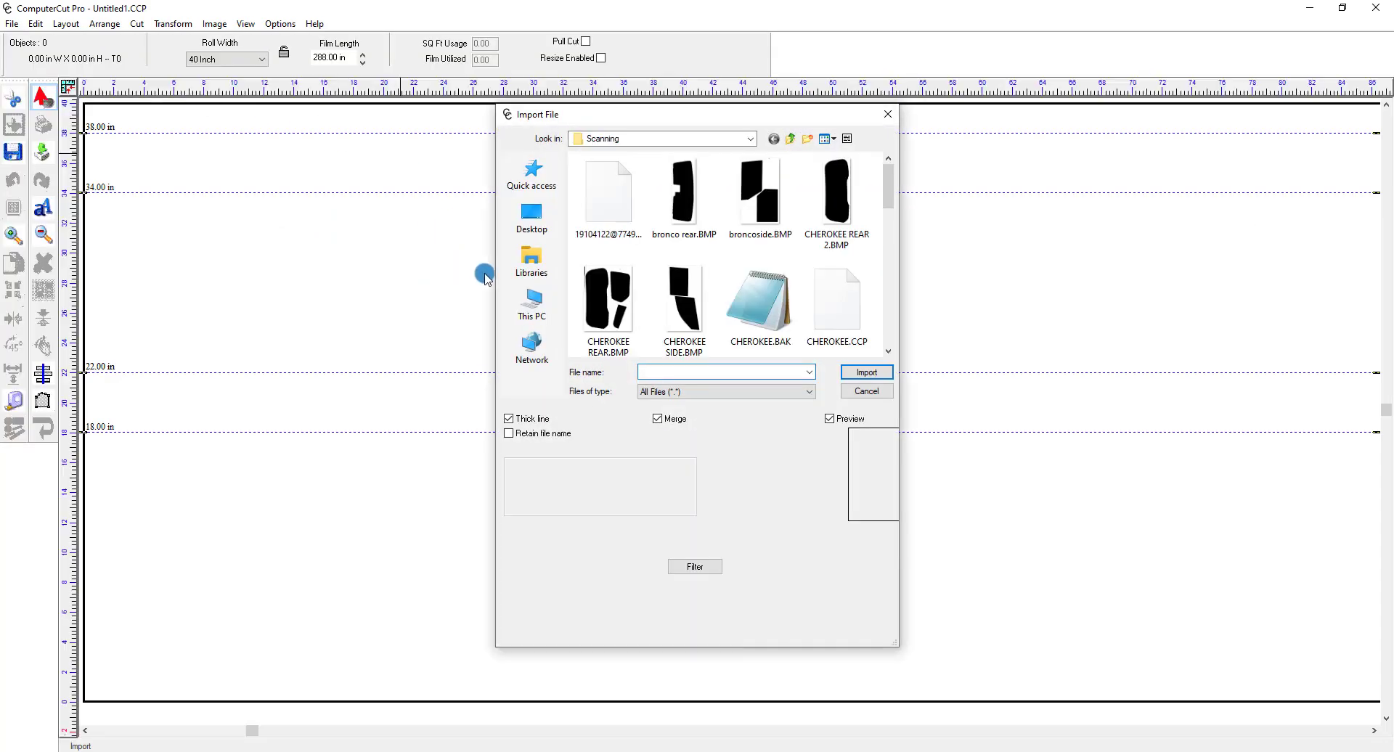
click(808, 391)
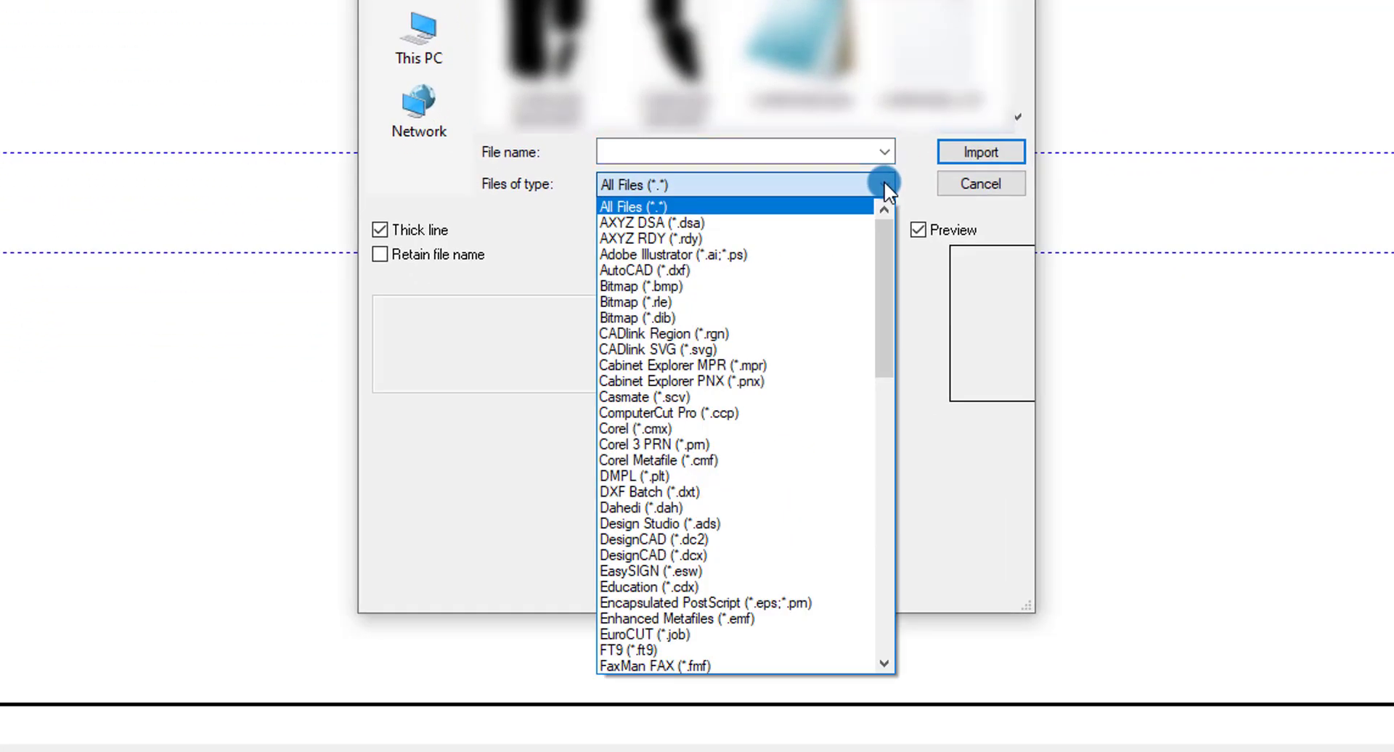
click(885, 260)
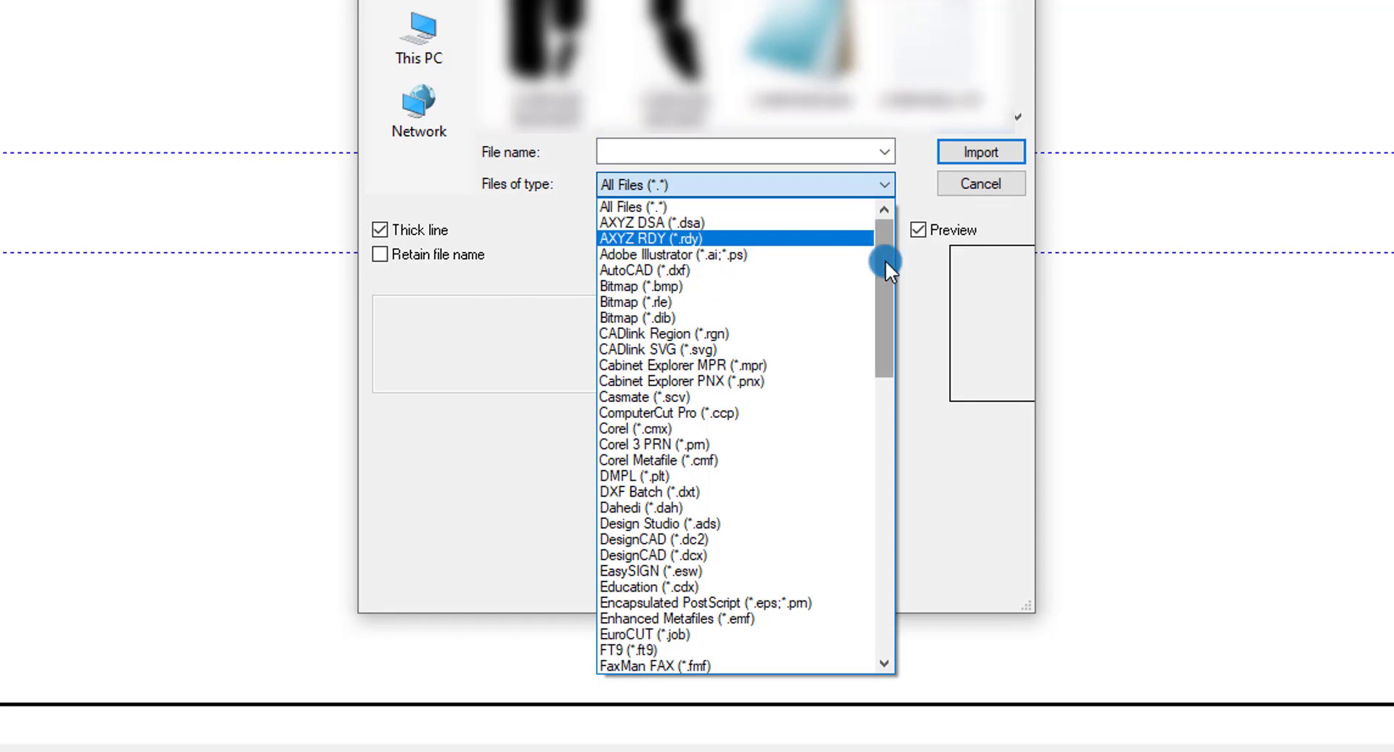
drag(887, 276, 896, 241)
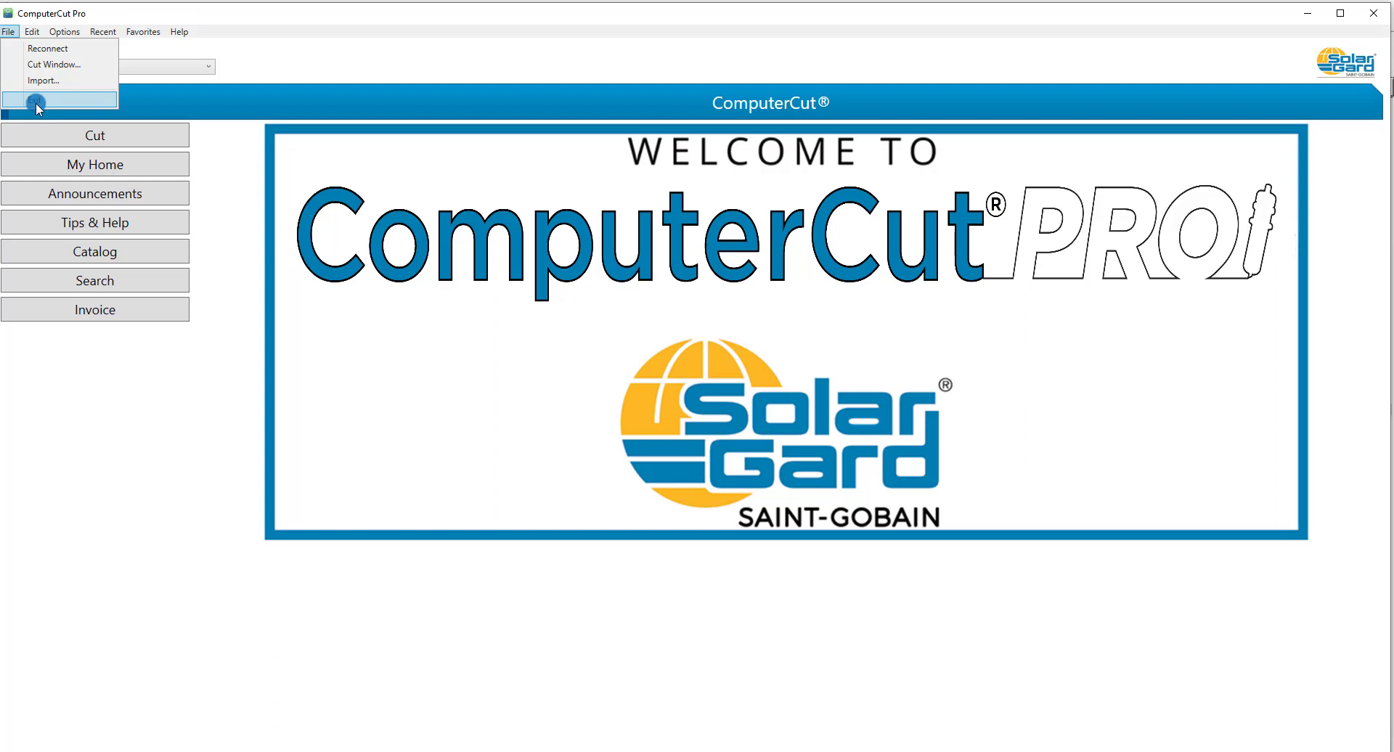
- Open the account setup and review its language, units and password reset options
mouse_move(32, 31)
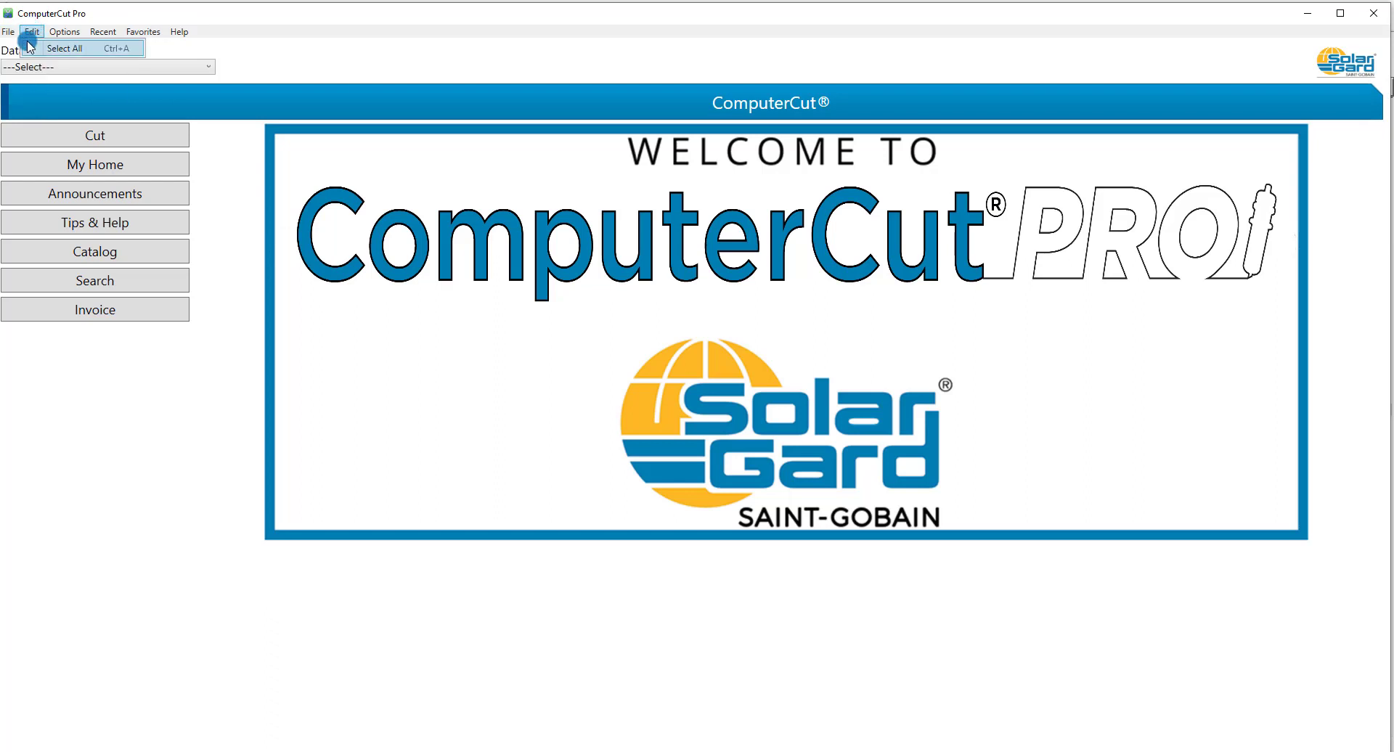
click(66, 33)
click(66, 33)
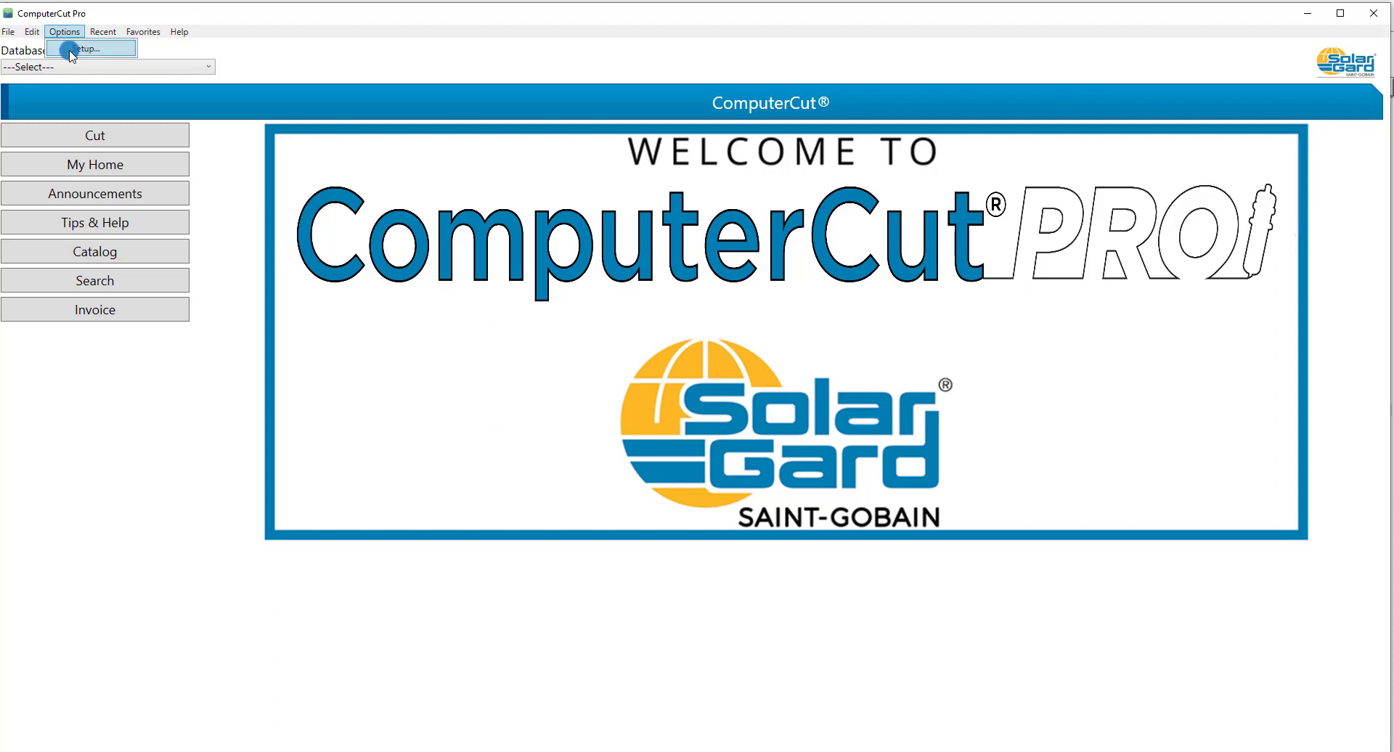
click(73, 48)
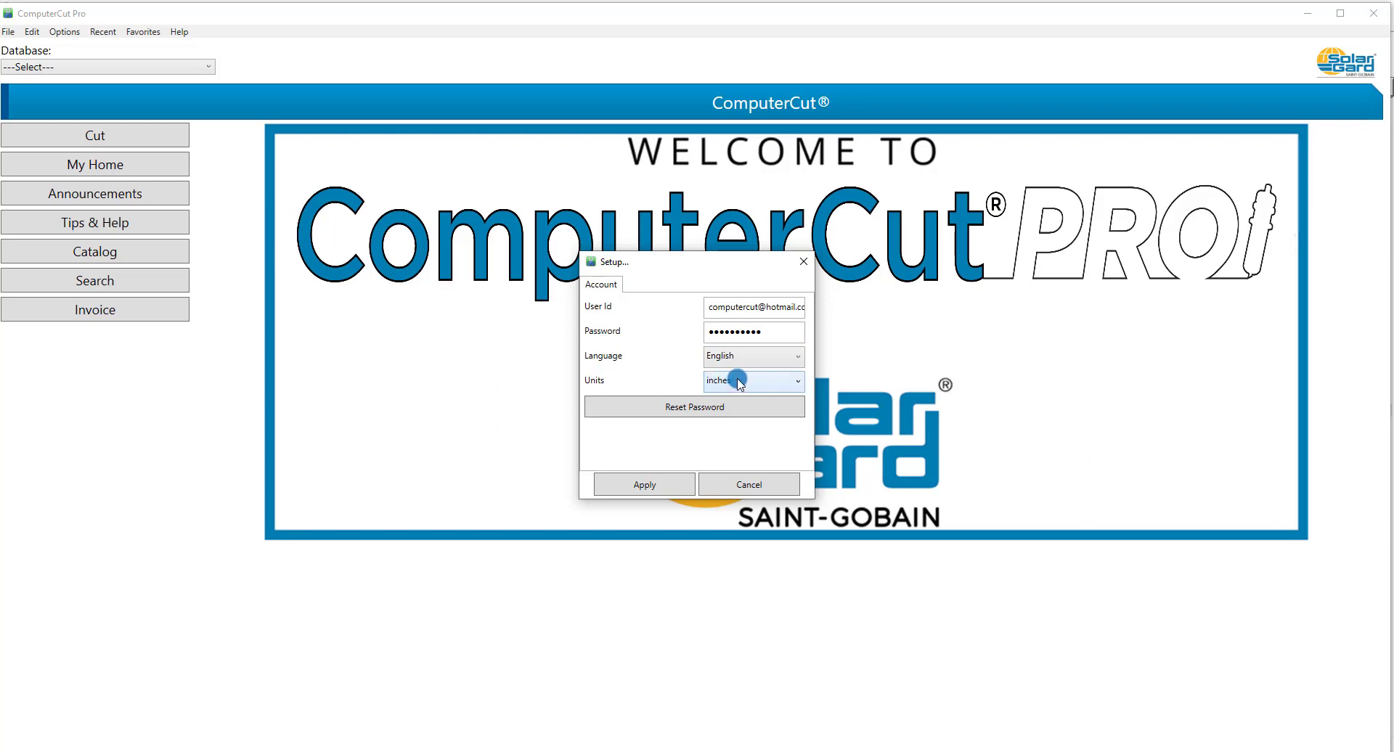
click(694, 409)
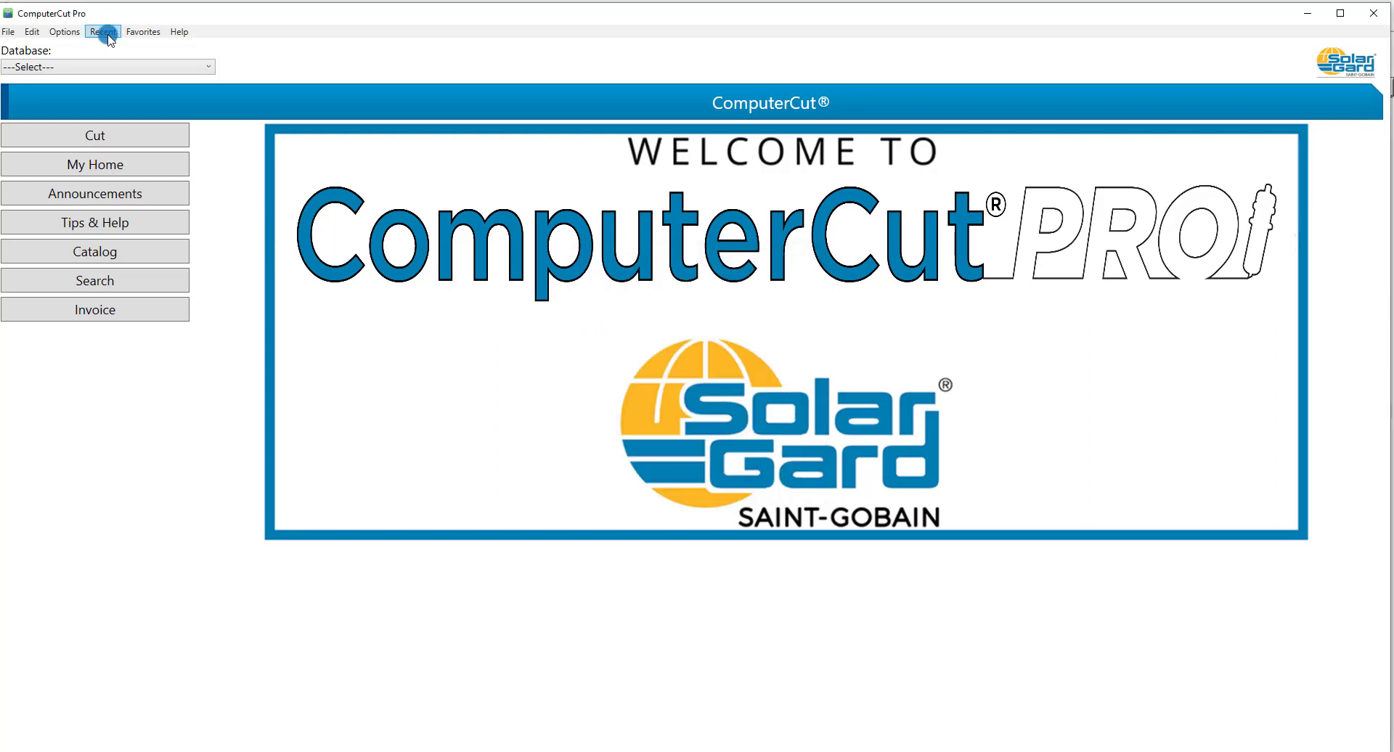
- Look through the recently used patterns and the support, contact and about options
click(103, 32)
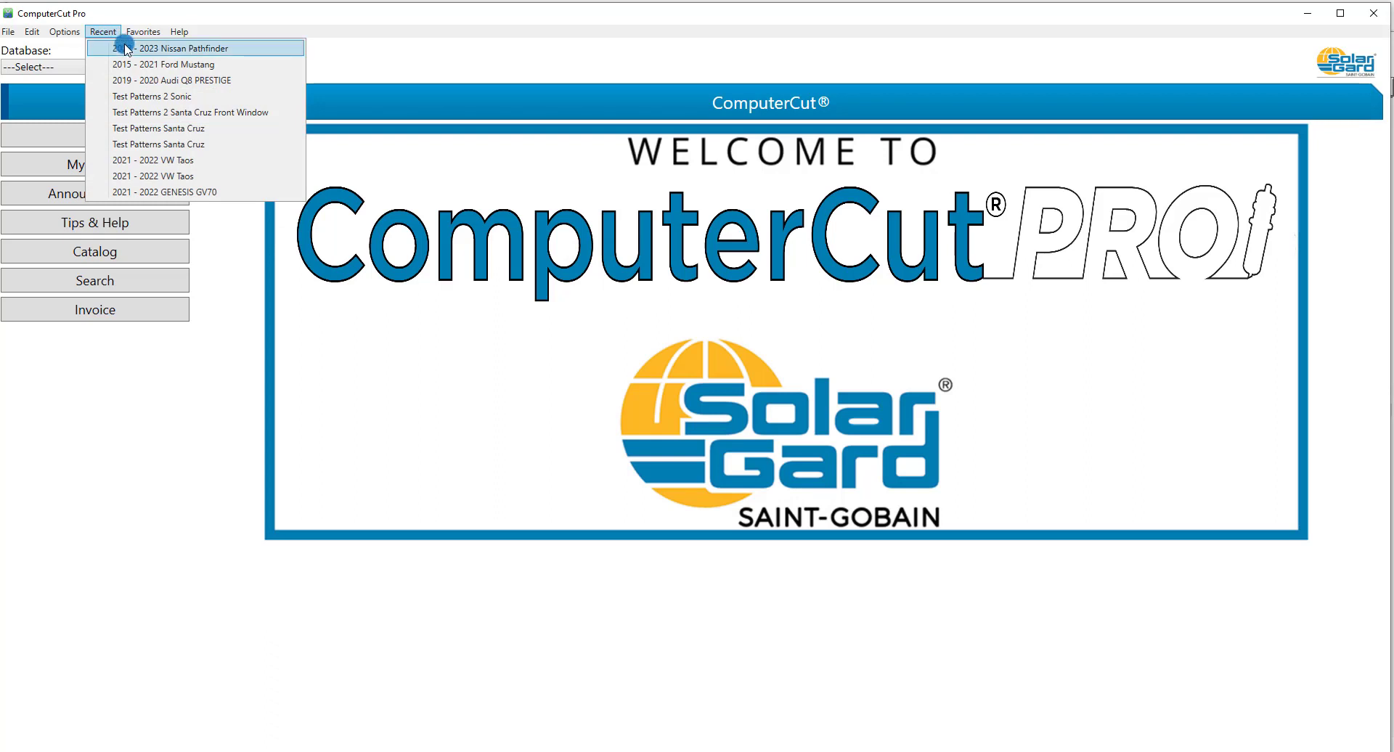
click(127, 96)
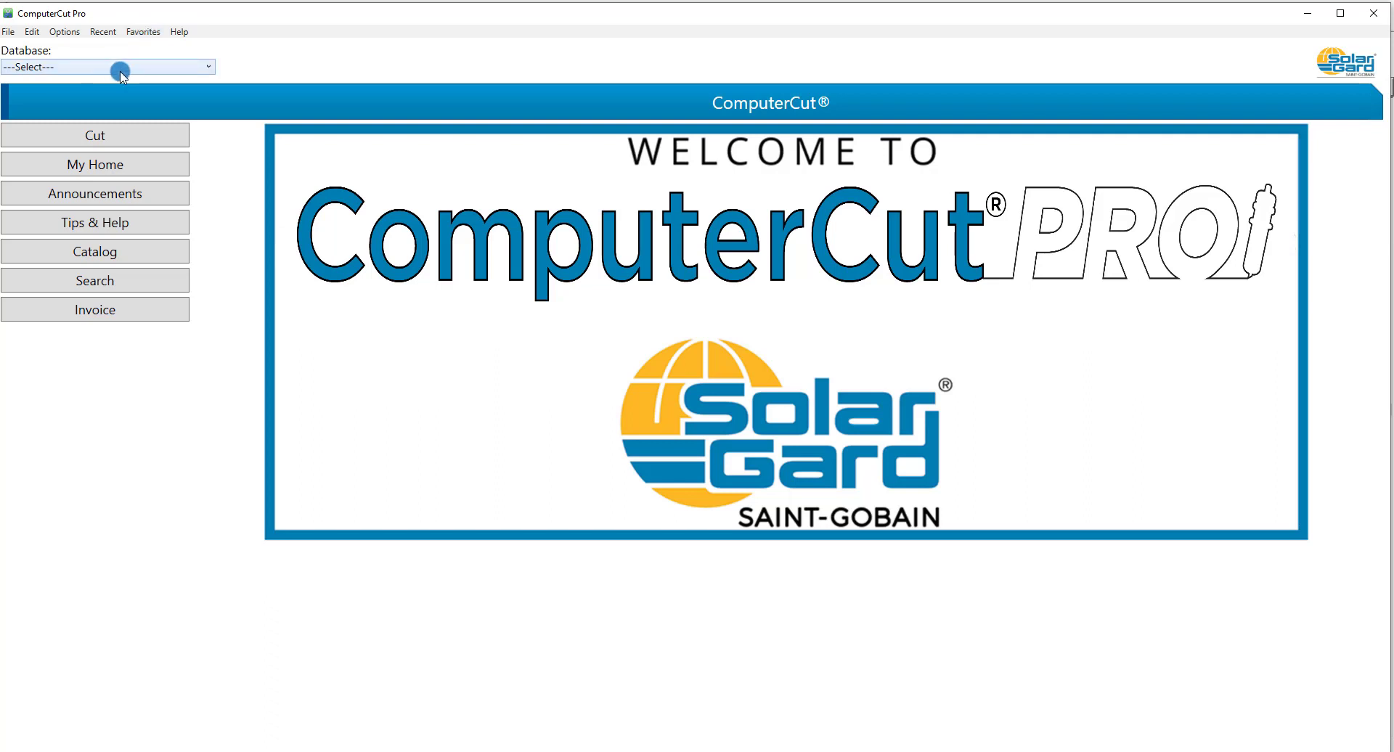
click(179, 33)
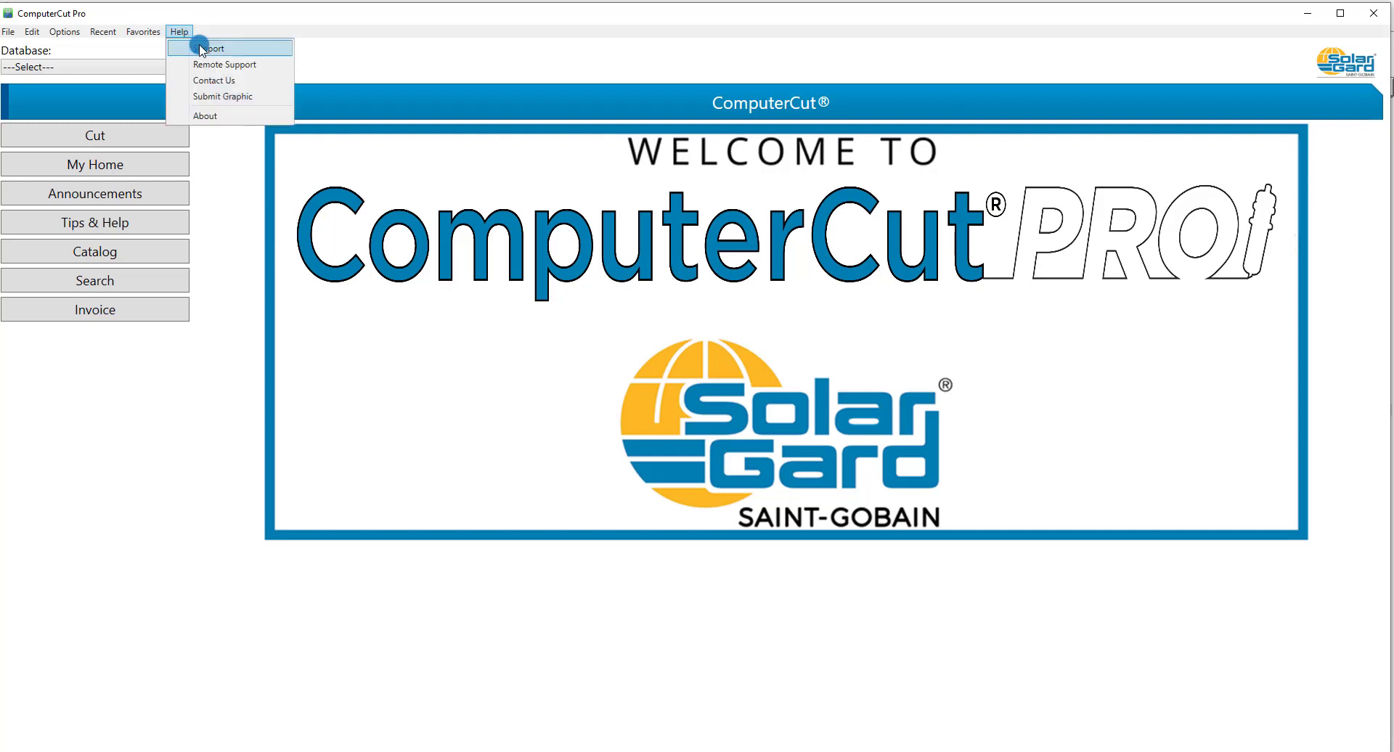
click(210, 49)
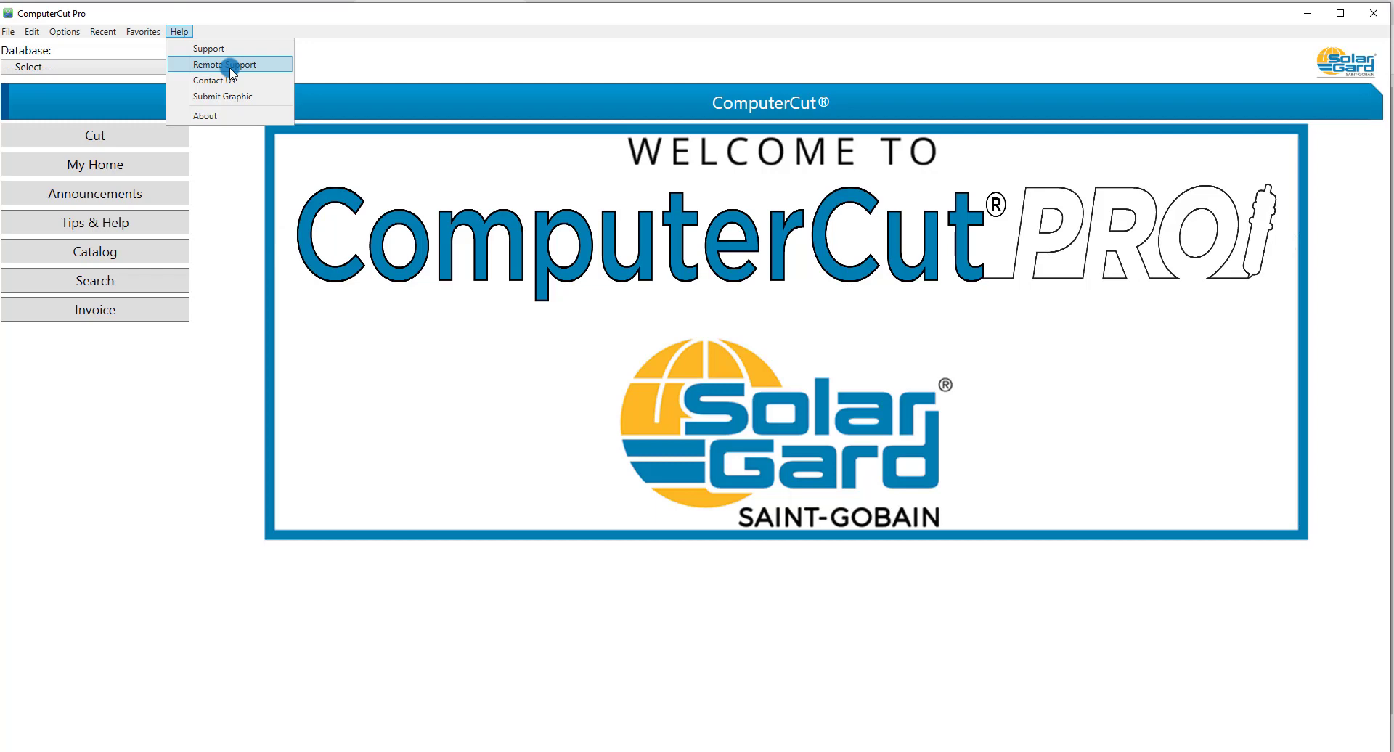
click(231, 80)
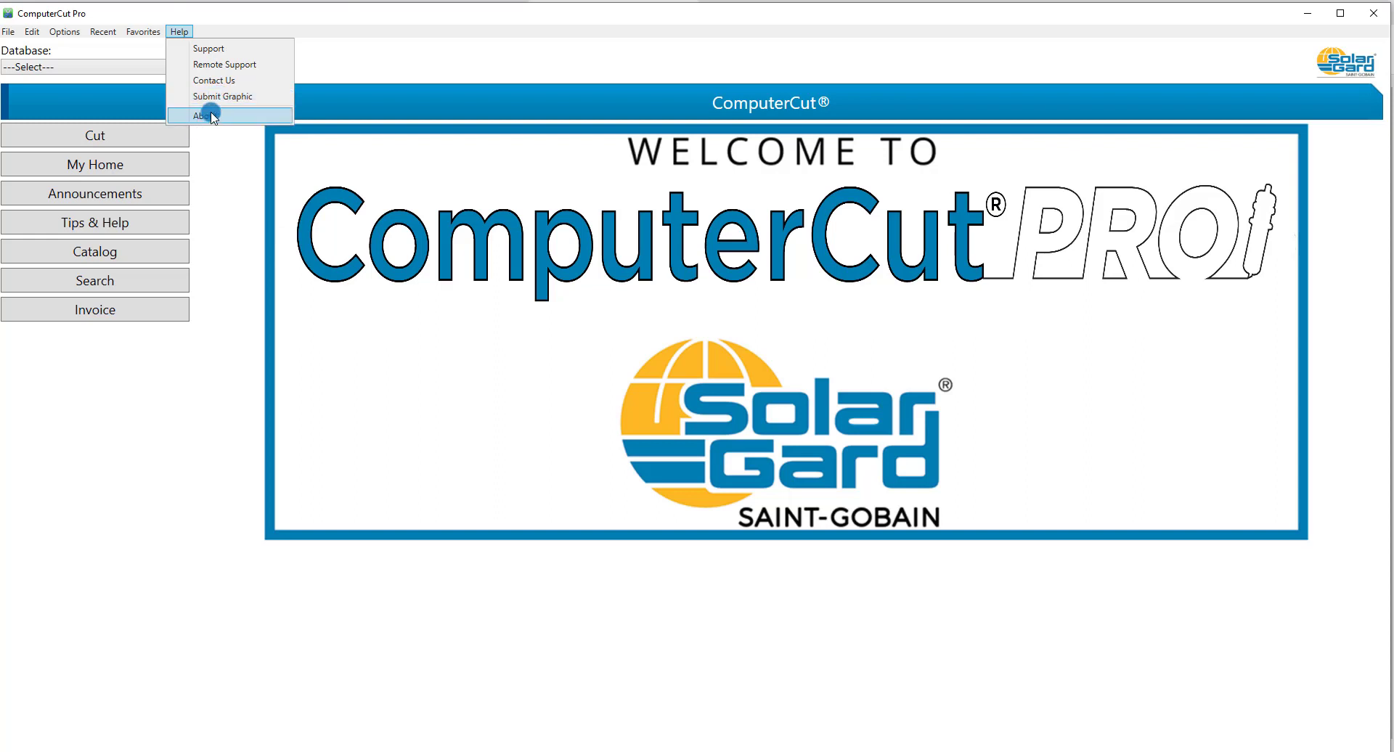
click(210, 116)
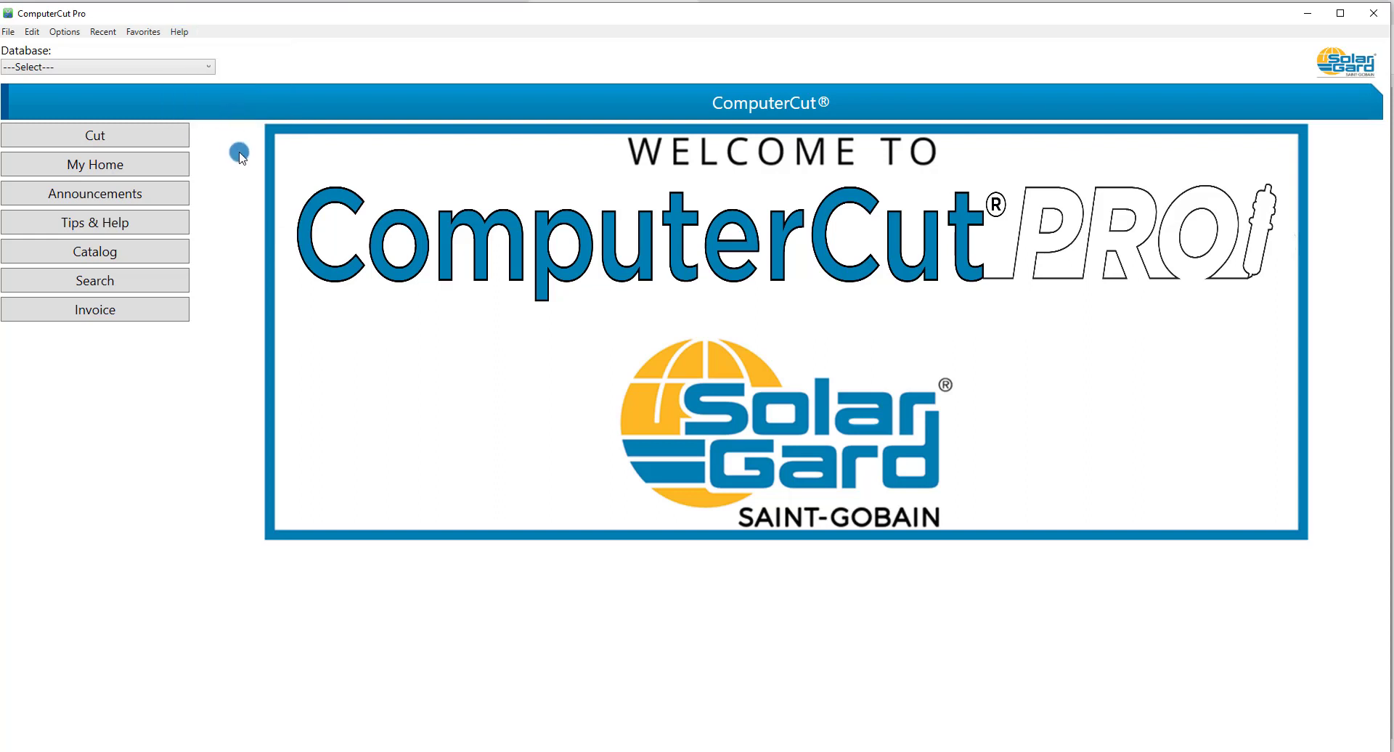
- Load the 2021 Ford Mustang patterns from the Auto Window Tinting database and view the enlarged vehicle photo
click(205, 67)
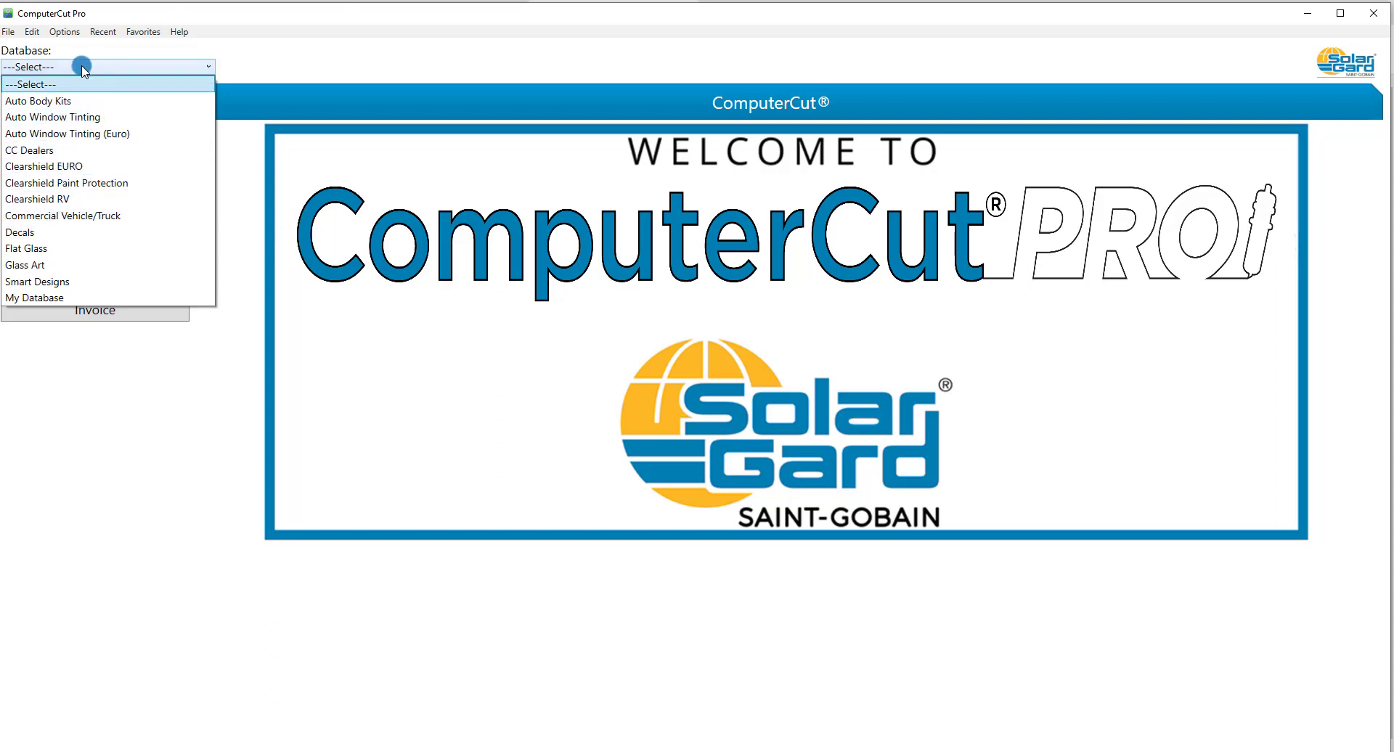
click(66, 117)
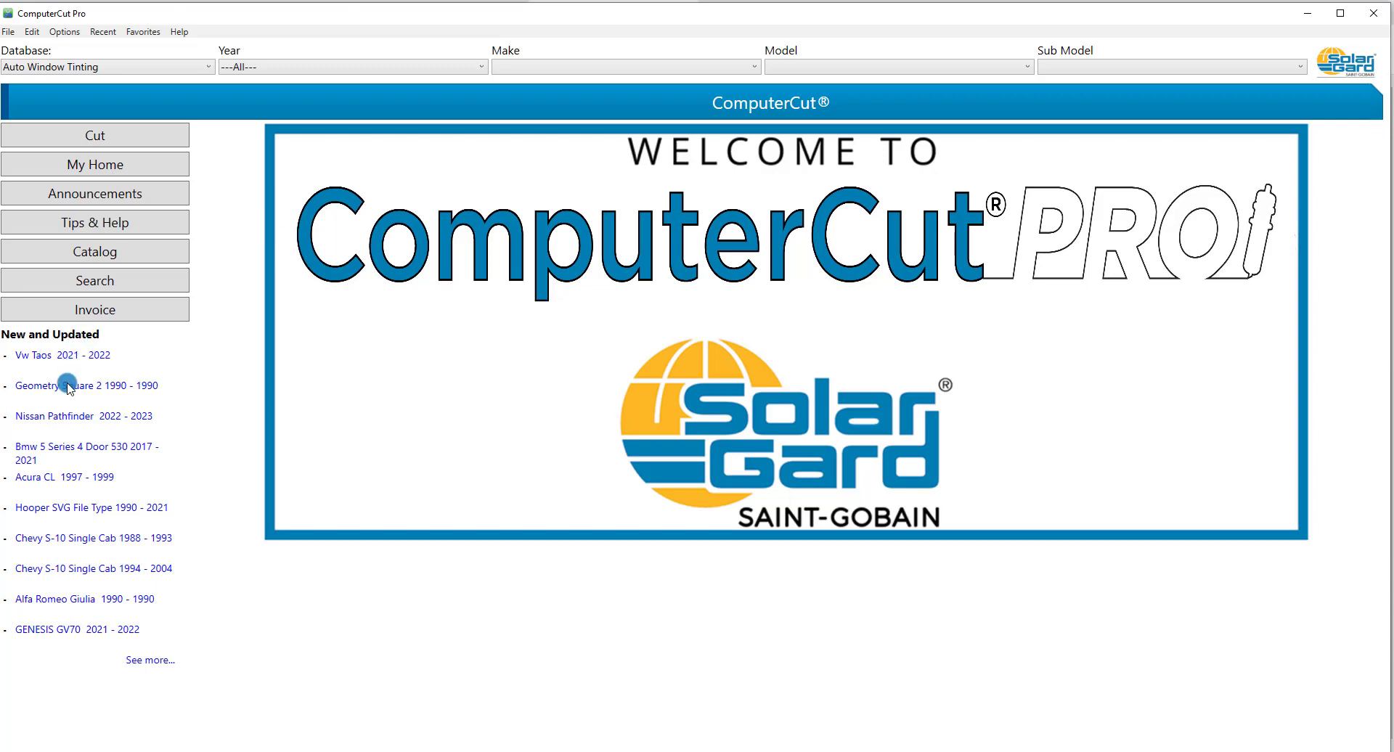
click(294, 69)
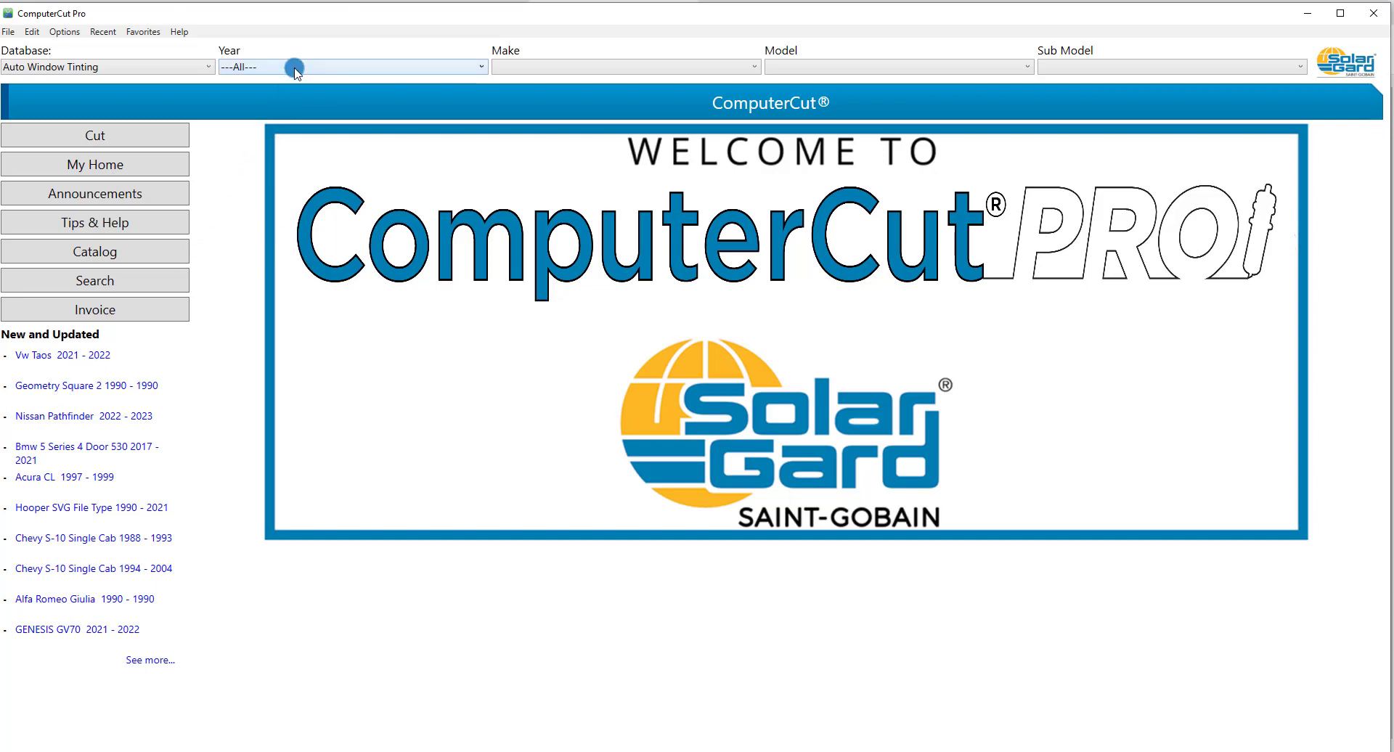
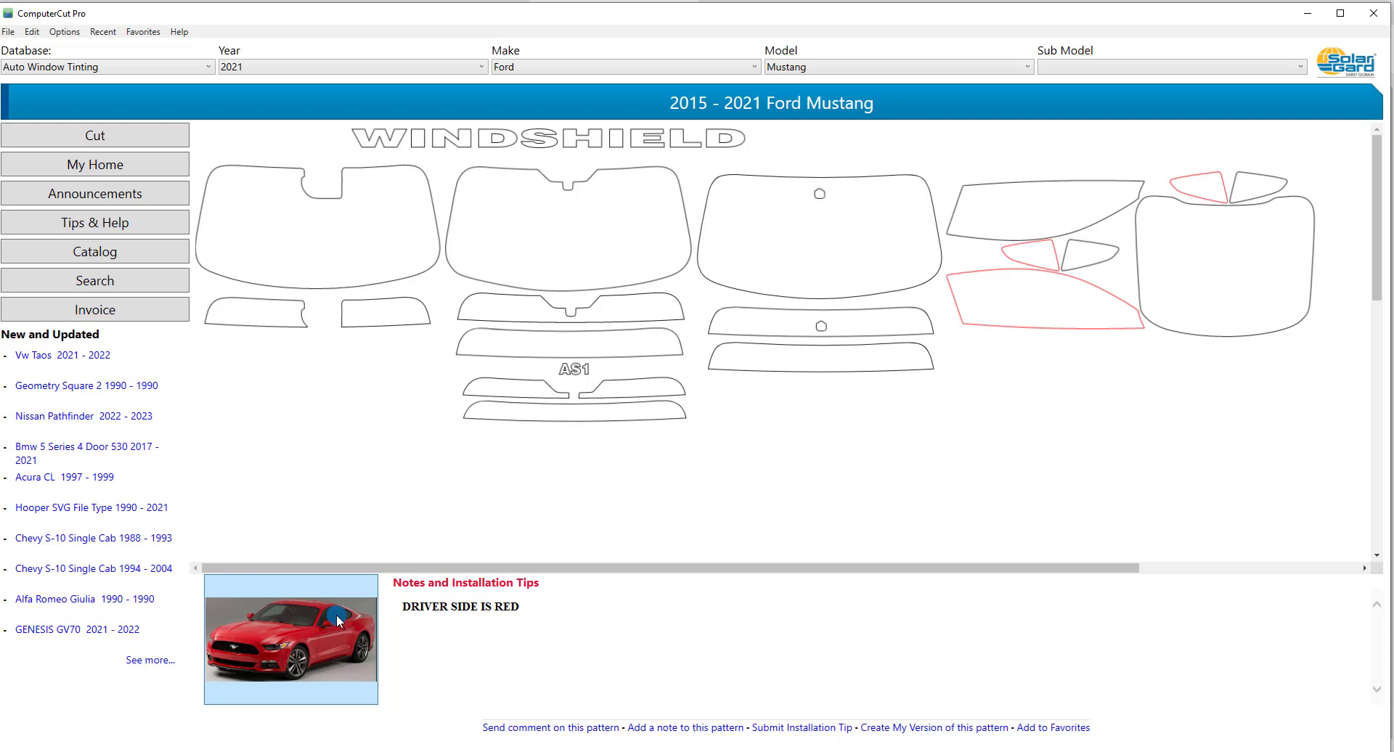
click(336, 614)
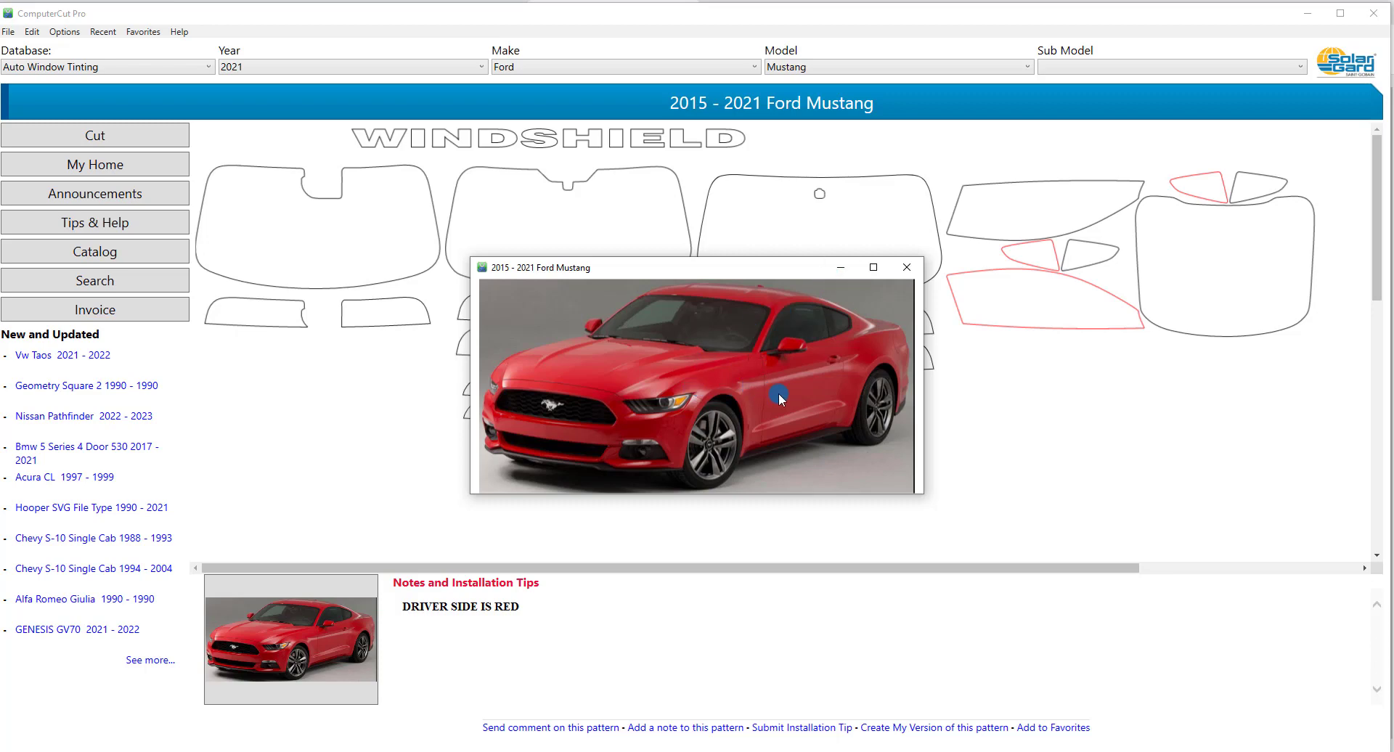
click(907, 267)
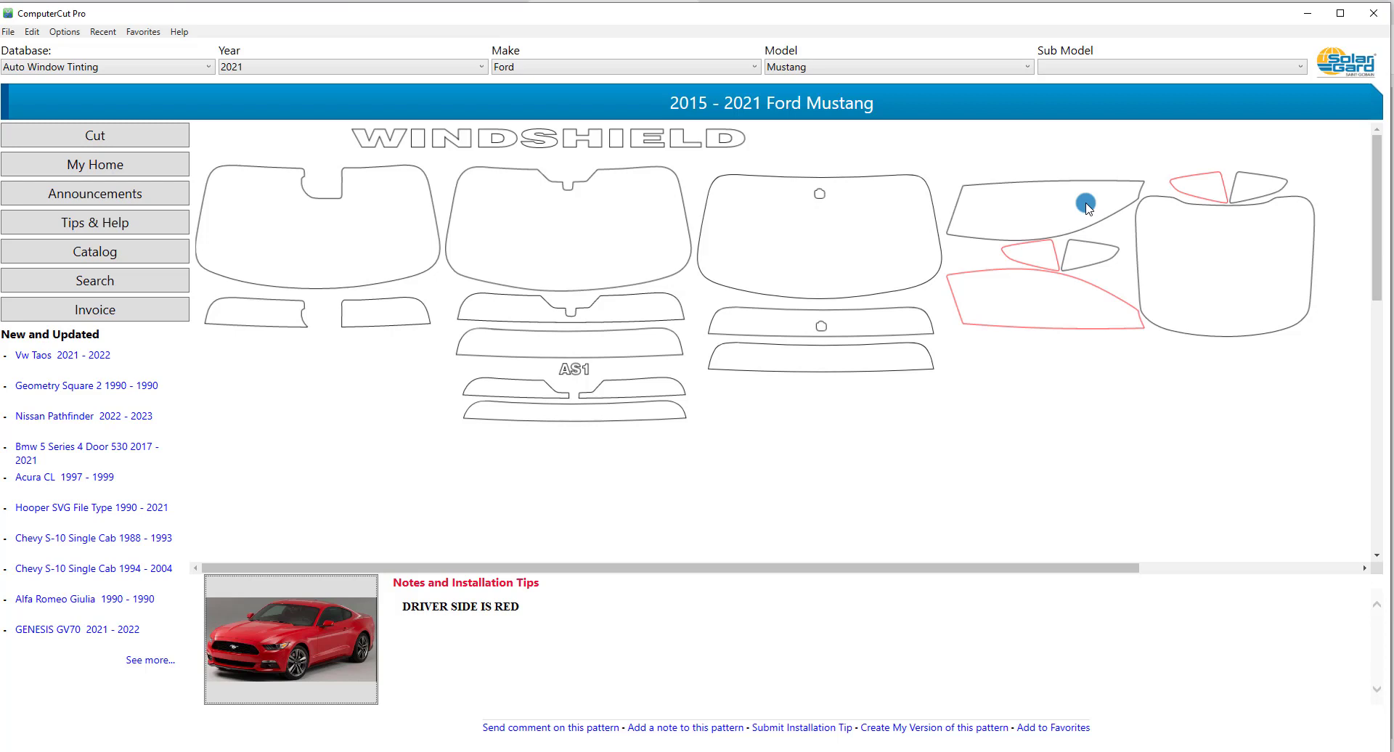
- Select both large side-window patterns and the two small window patterns between them, and send them to cutting
click(1026, 297)
click(1024, 228)
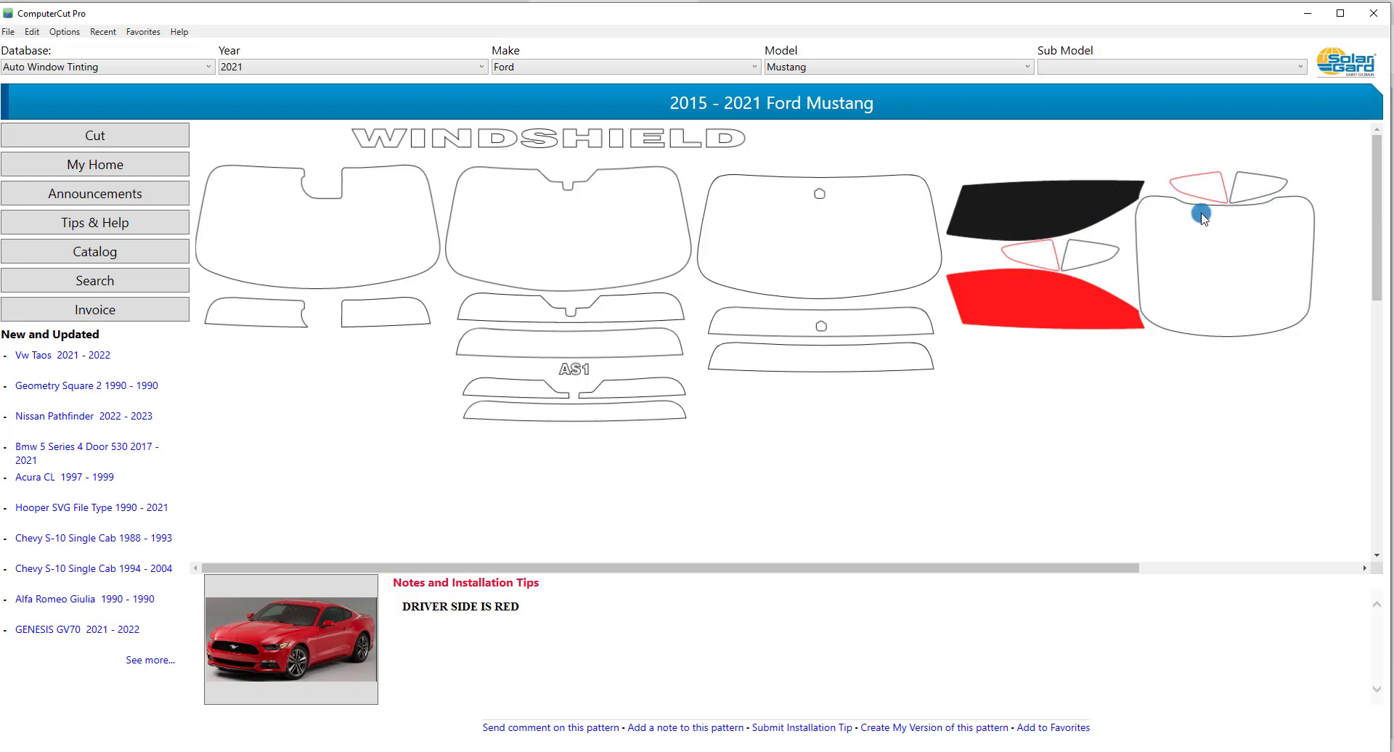
click(1042, 258)
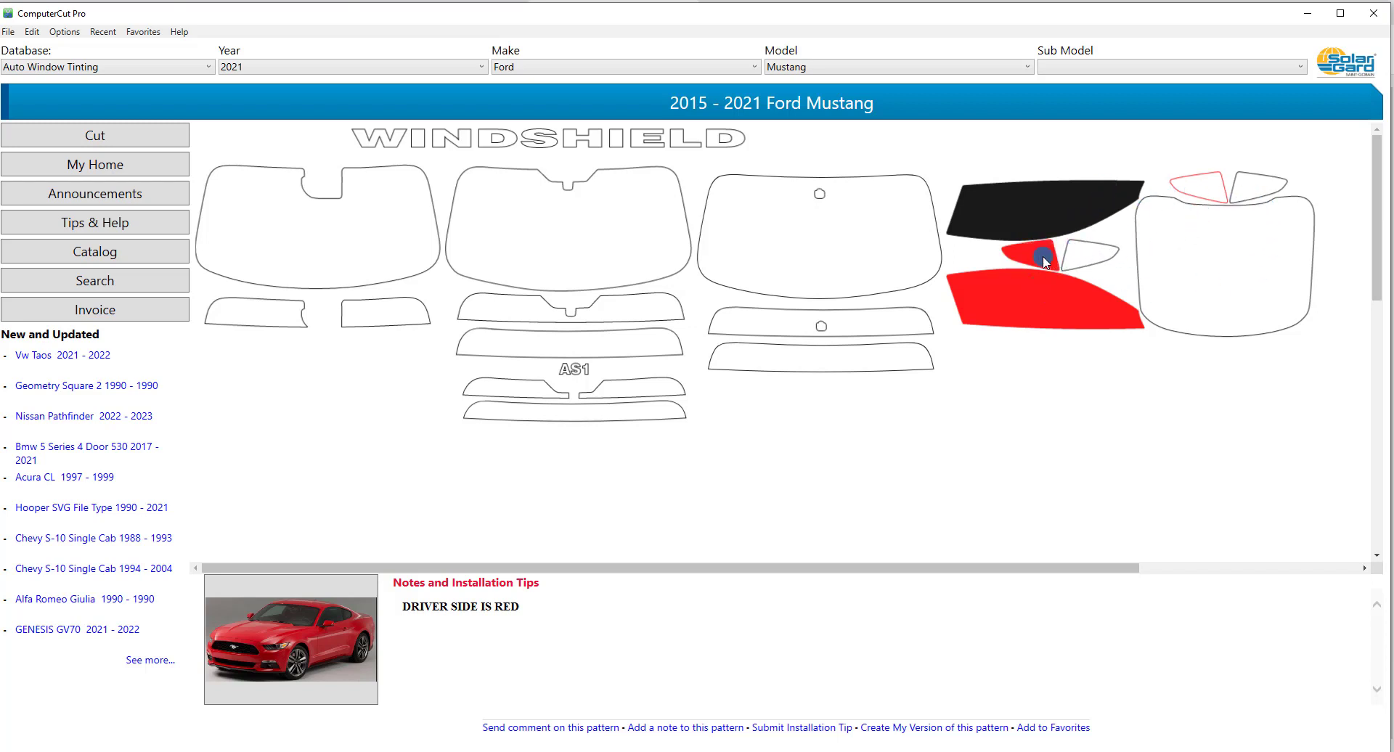
click(1082, 255)
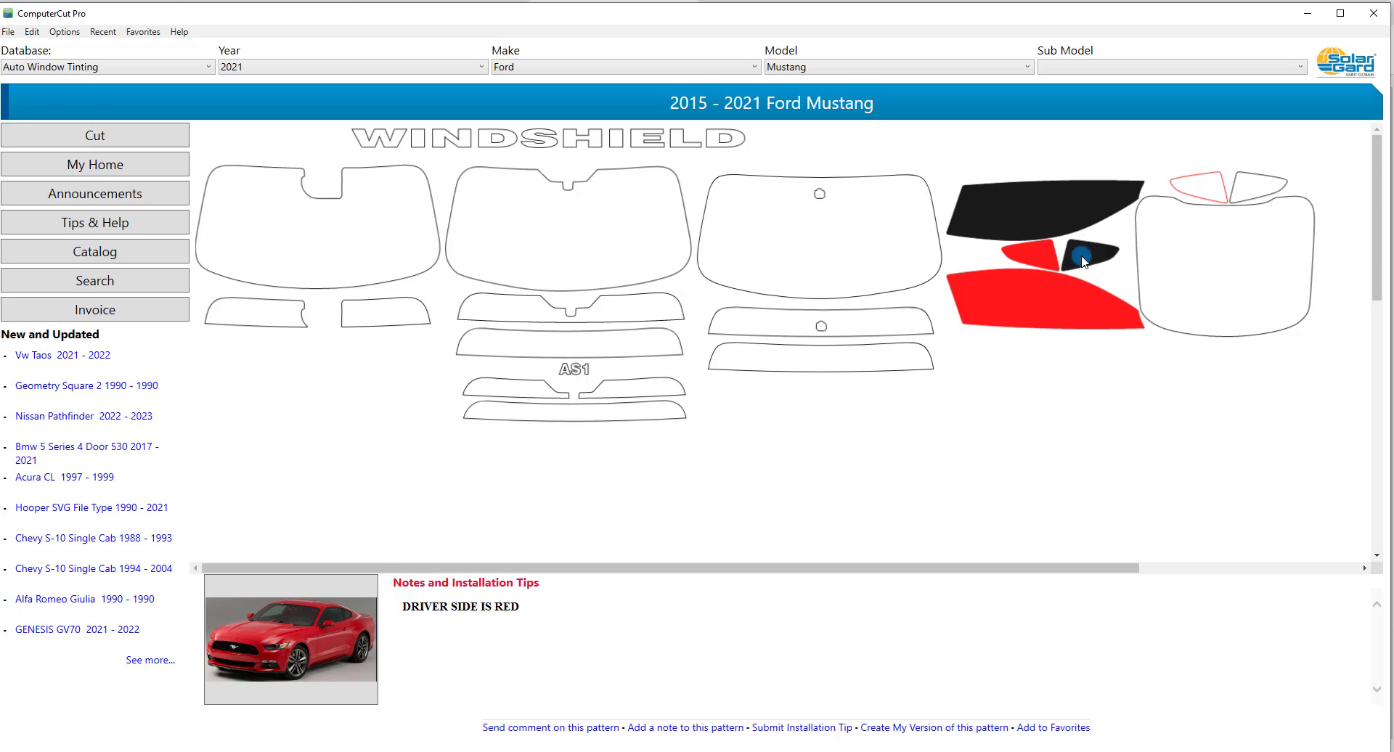
click(98, 135)
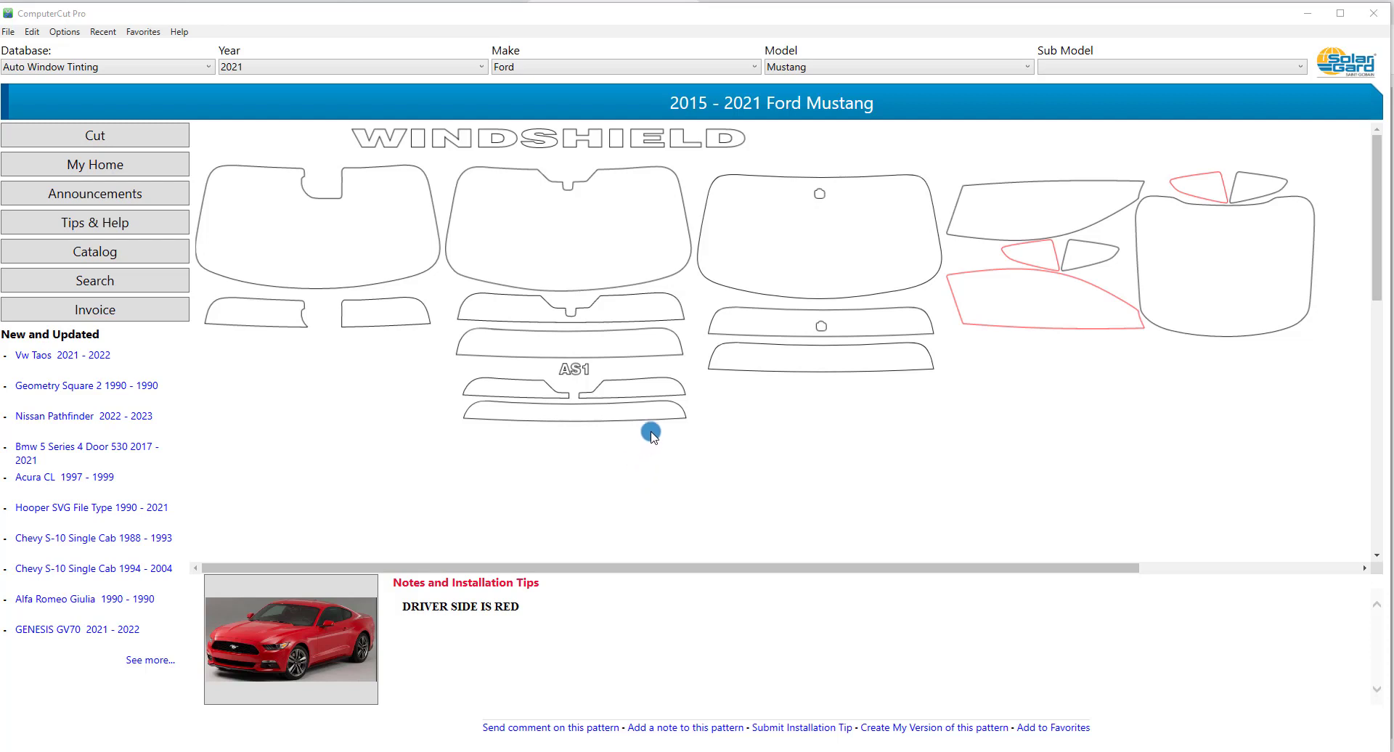
- Open the comment form and the note form for the Ford Mustang pattern
click(564, 729)
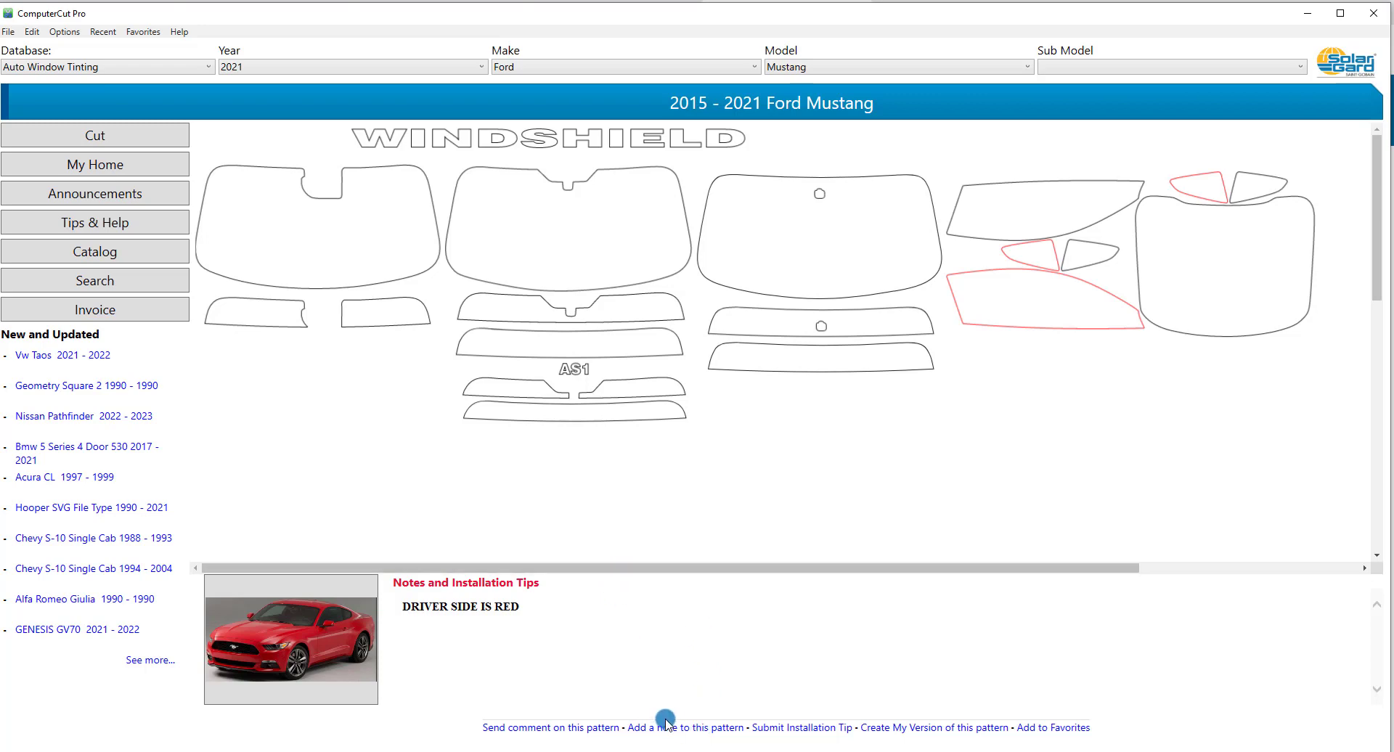
click(674, 728)
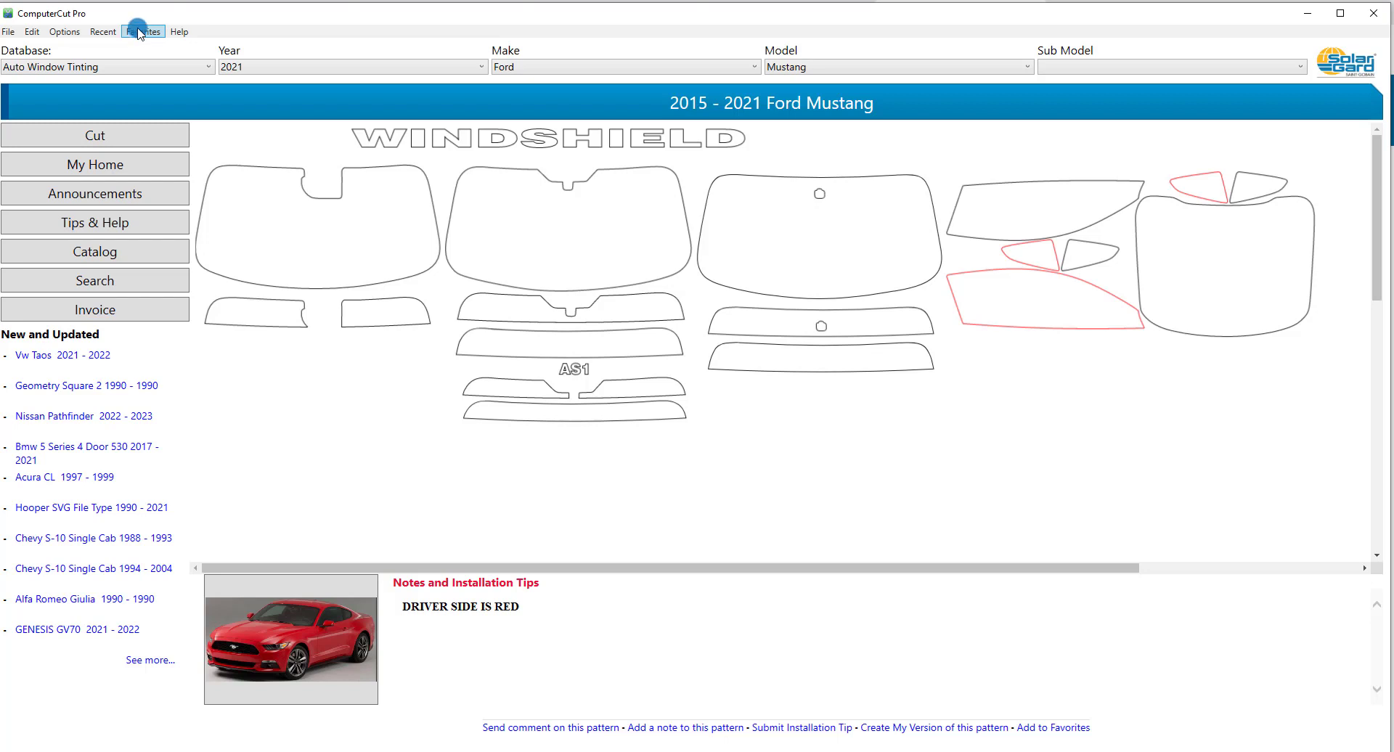
- Add the 2015 - 2021 Ford Mustang pattern to the favorites and reopen it from there
click(1062, 727)
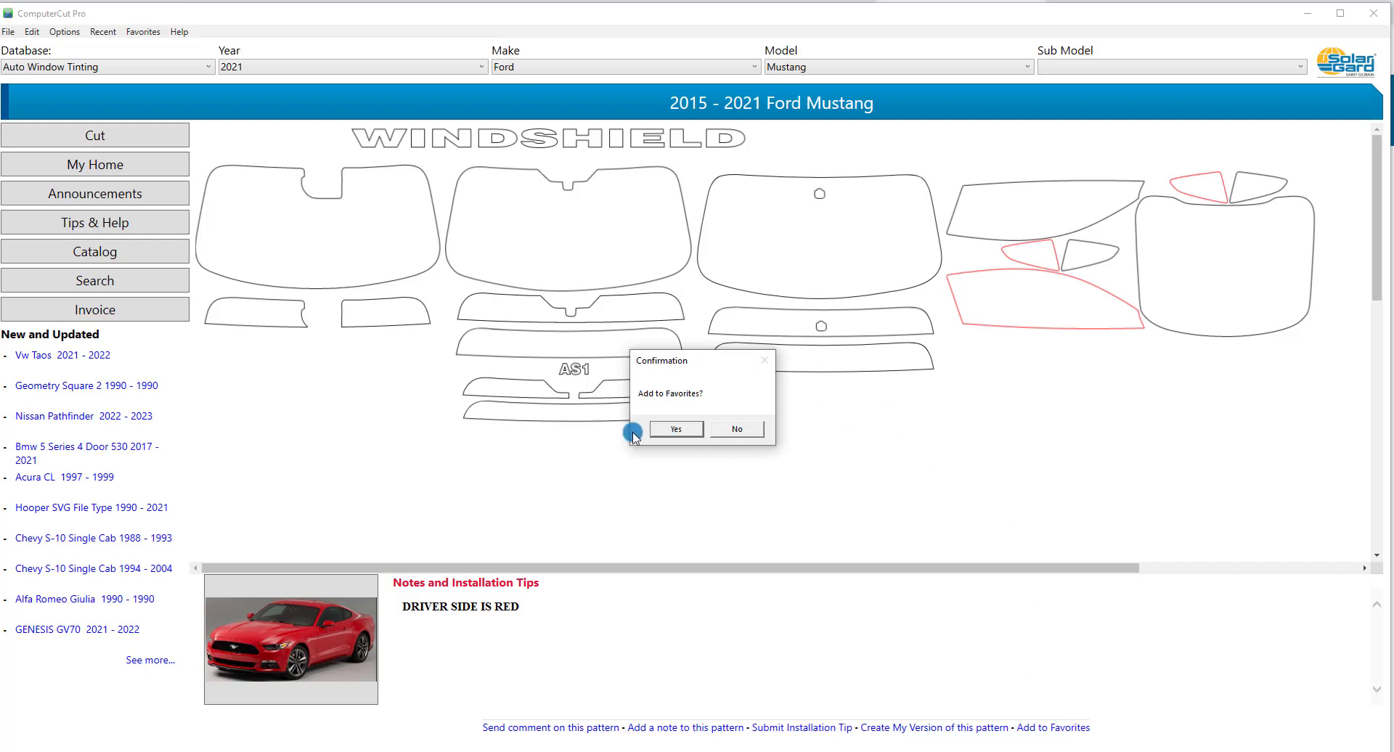
click(673, 429)
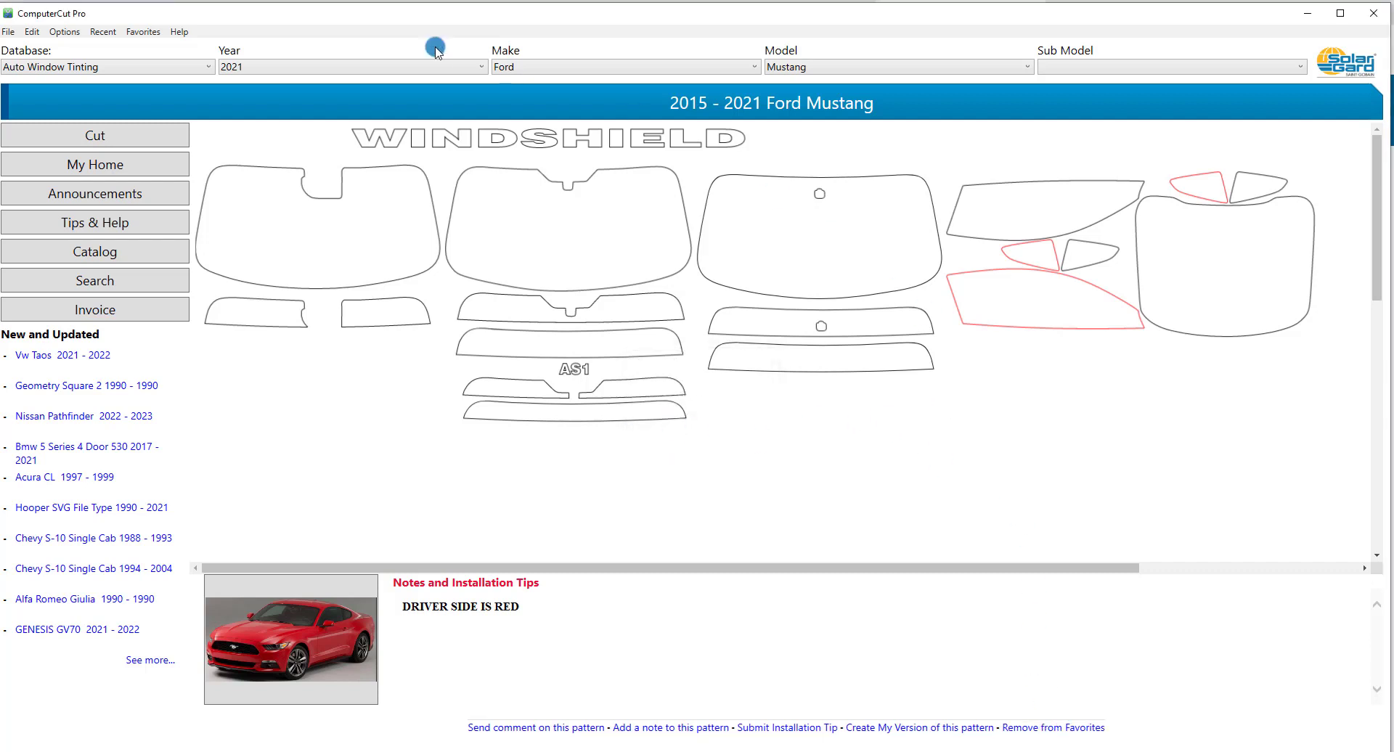
click(149, 32)
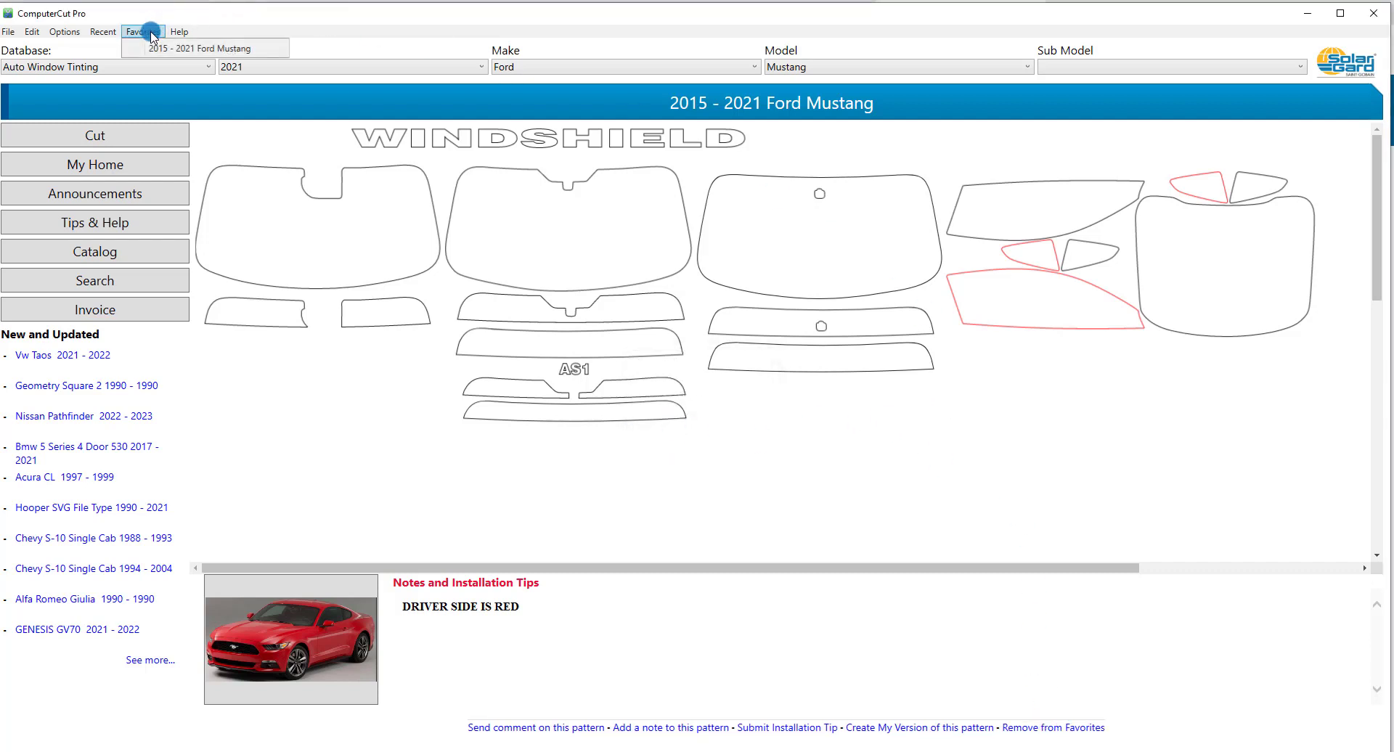
click(168, 49)
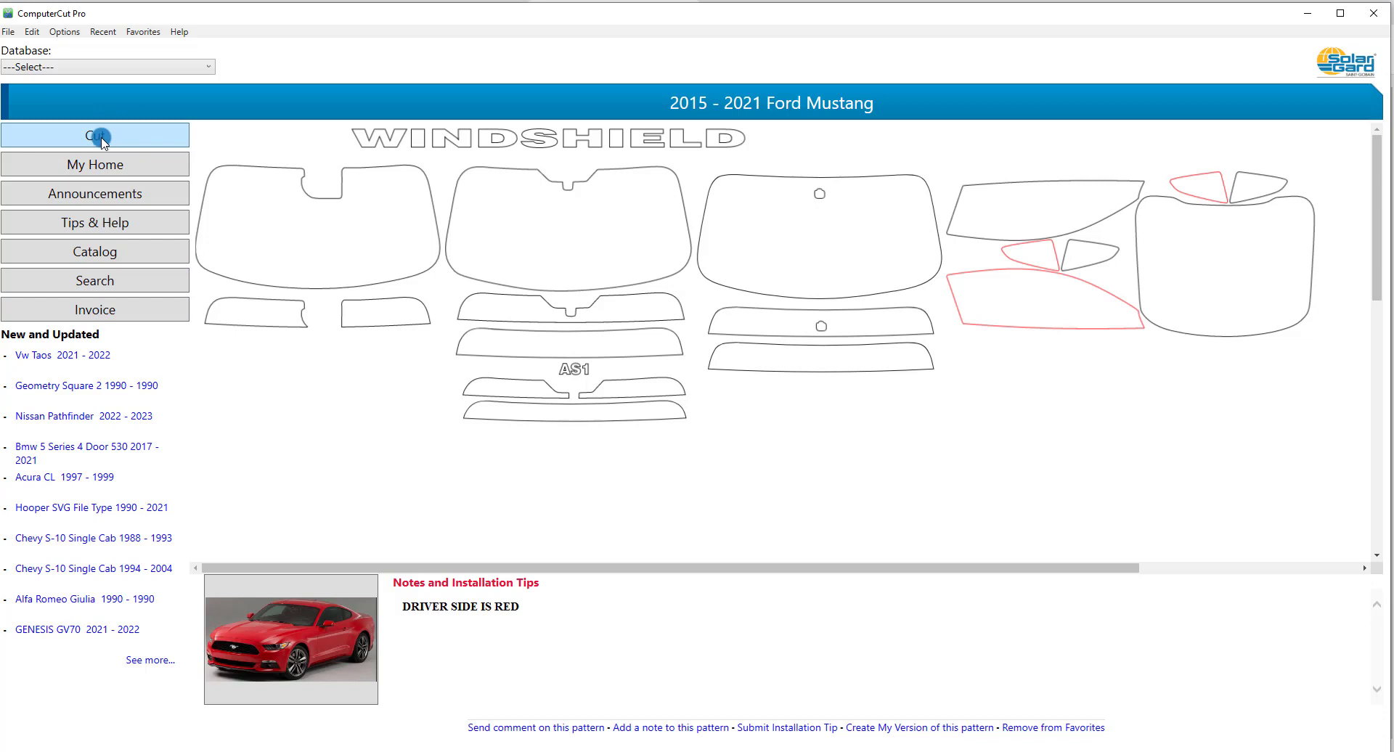
- Open the online catalog of Auto Window Tinting templates in the browser
click(114, 255)
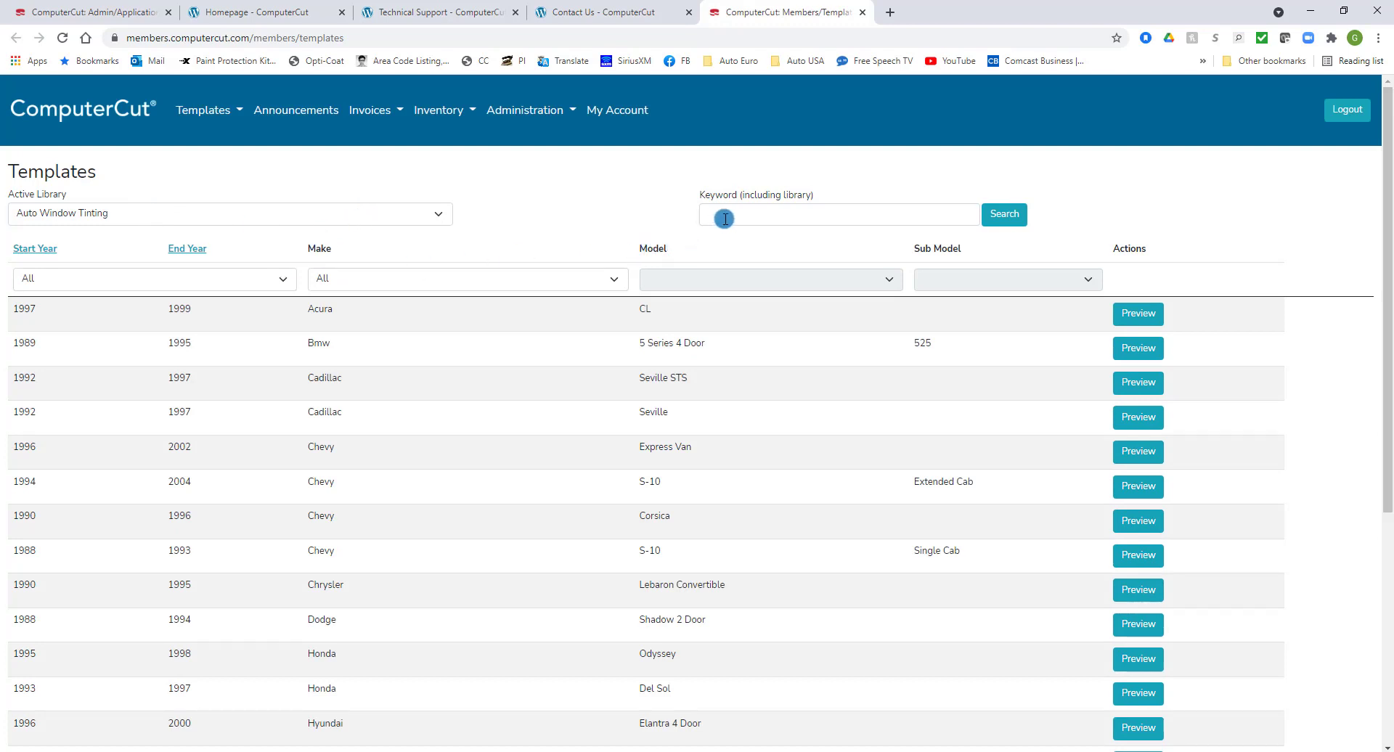
- Preview the 1997 - 1999 Acura CL template in the online catalog, close the preview and switch back to ComputerCut Pro
click(1133, 316)
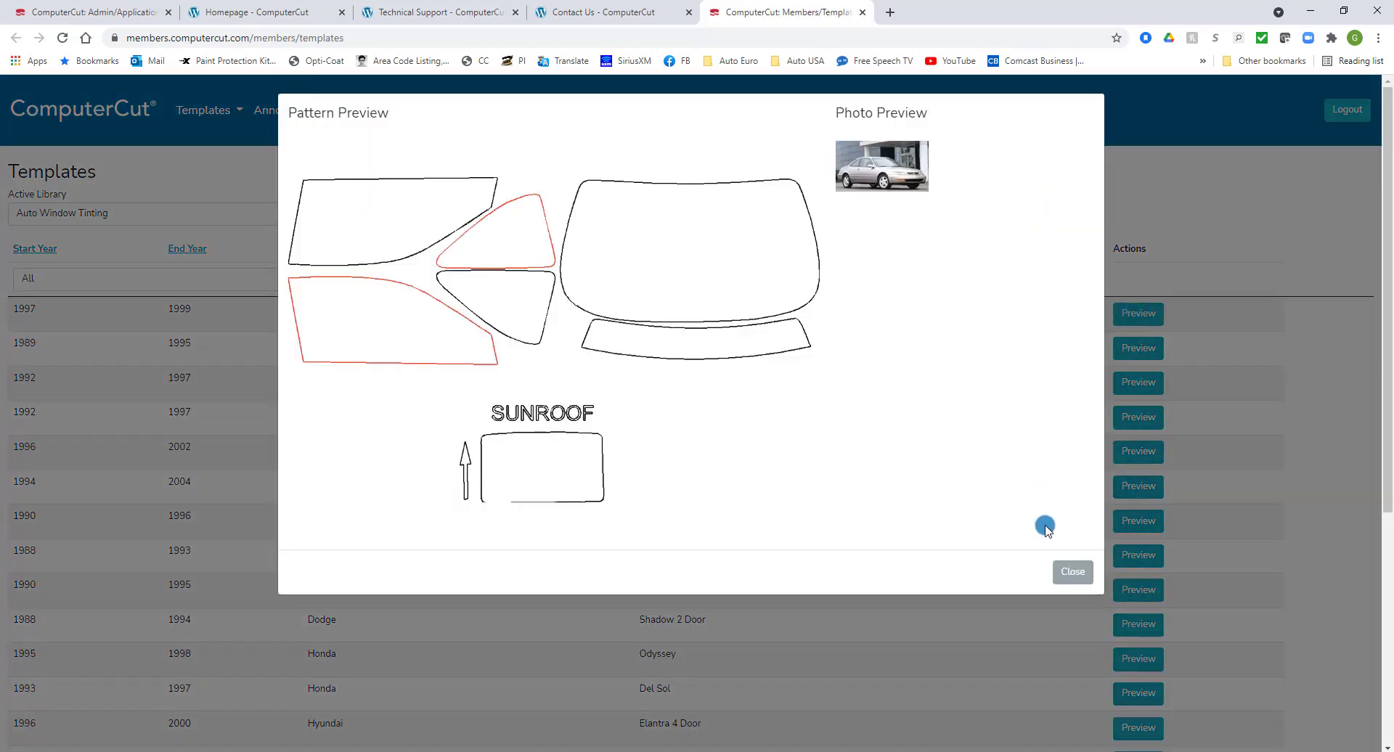
click(1066, 570)
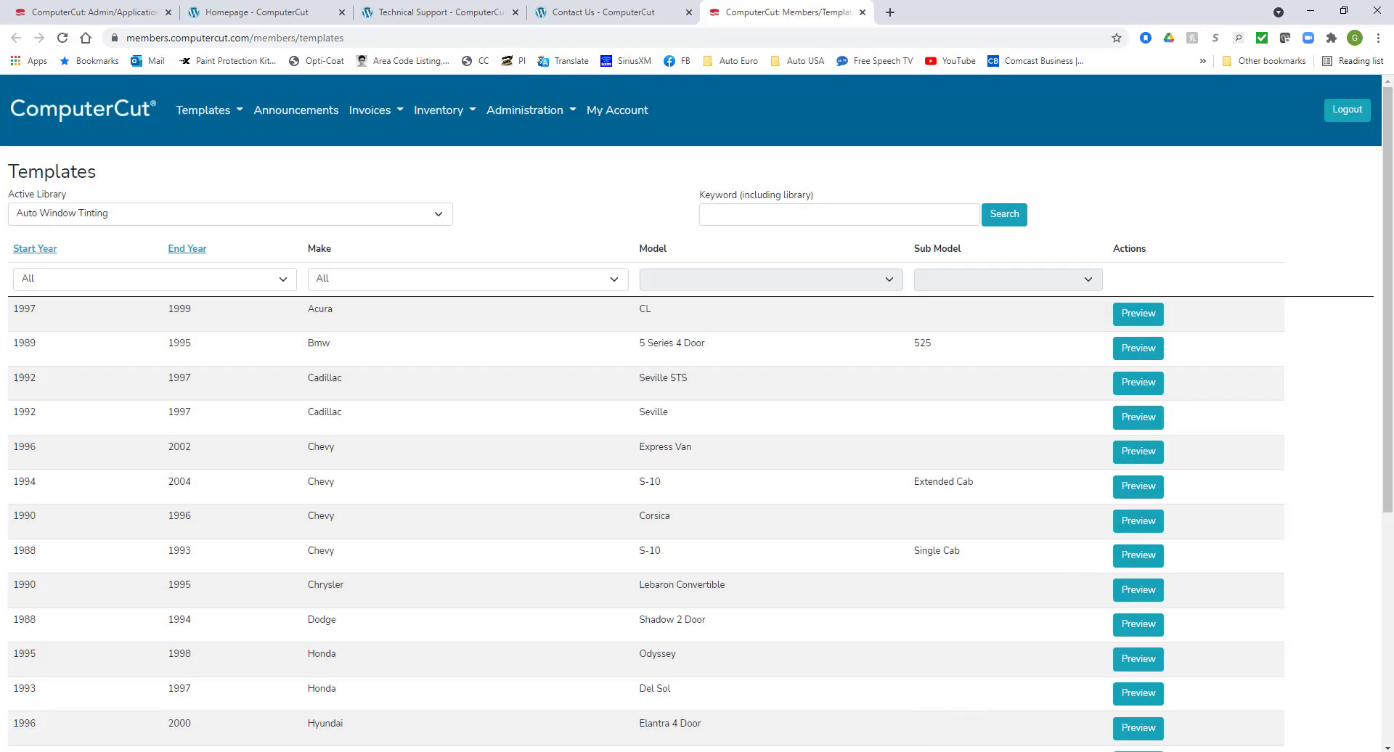
click(646, 751)
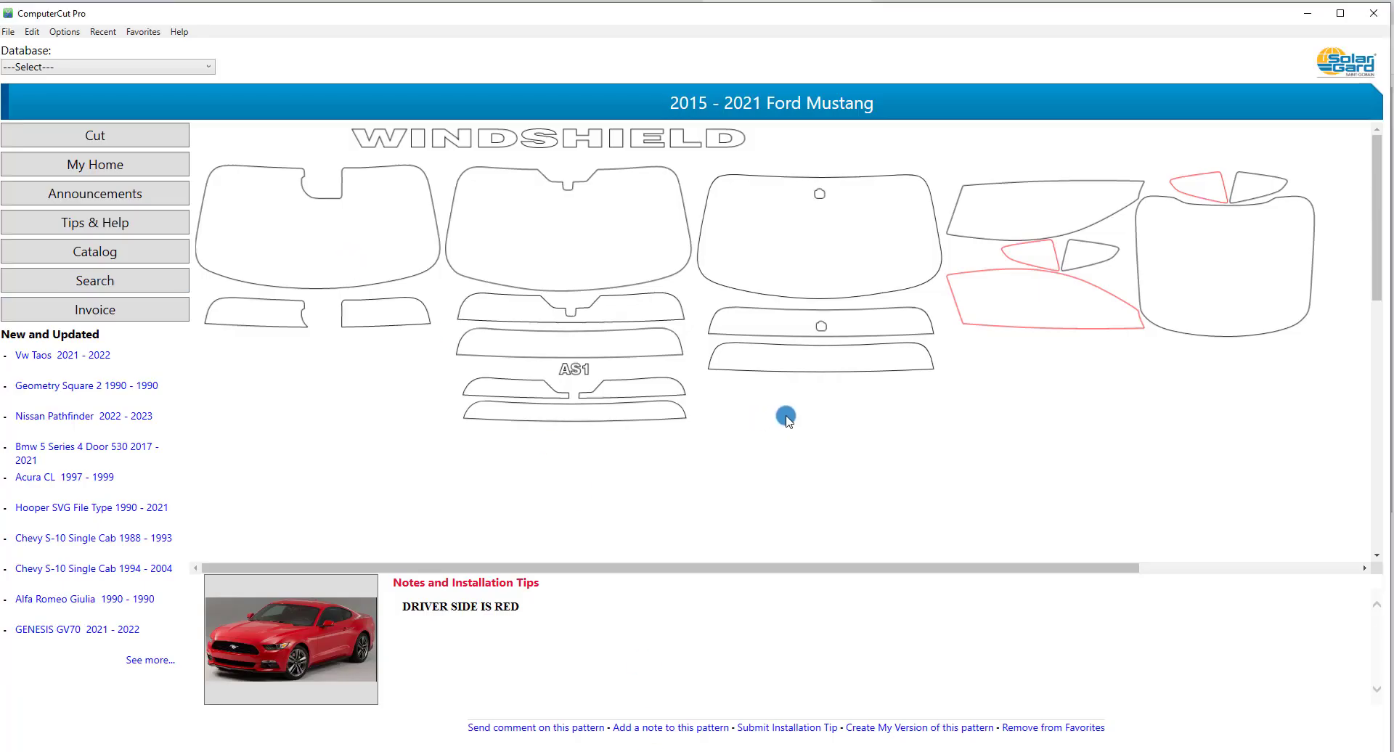
- Search the Auto Window Tinting database for "Camaro" and load the Chevy Camaro 2016 - 2021 pattern
click(122, 280)
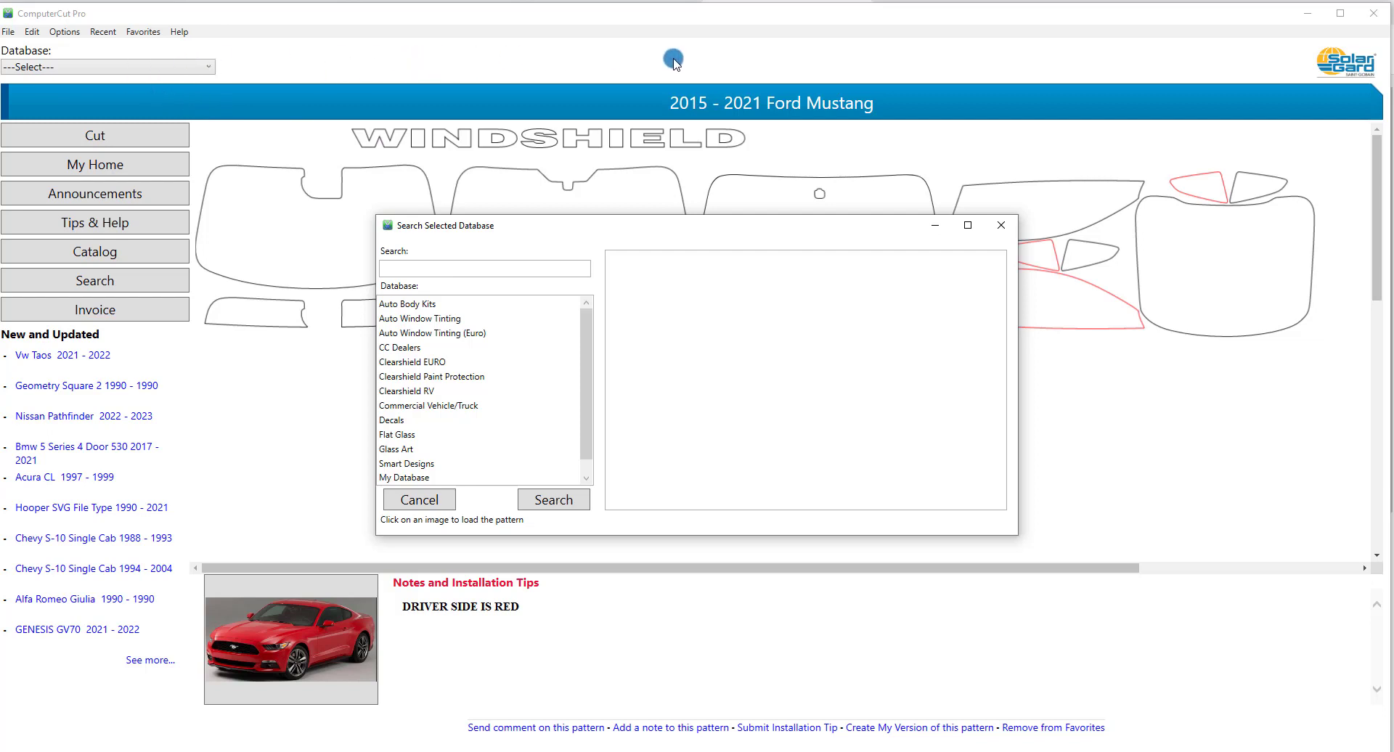
click(416, 319)
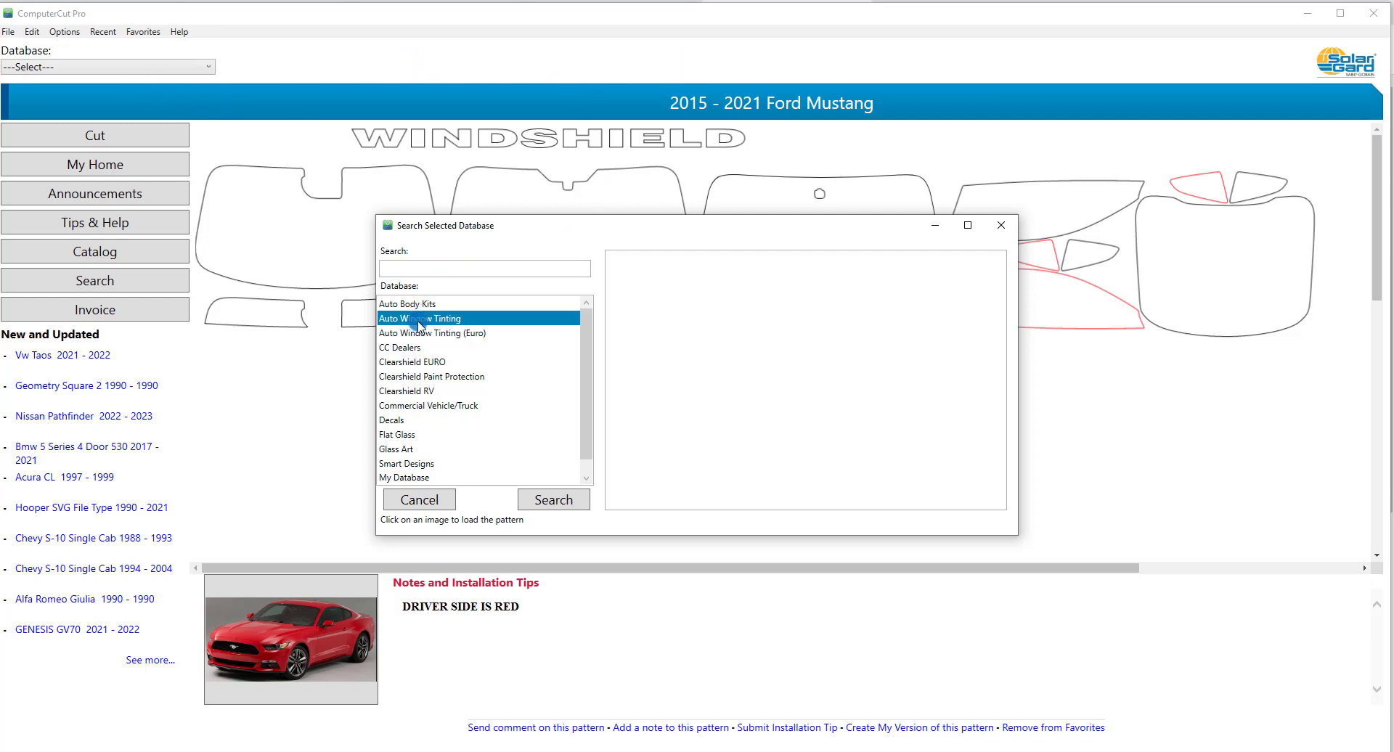
click(413, 269)
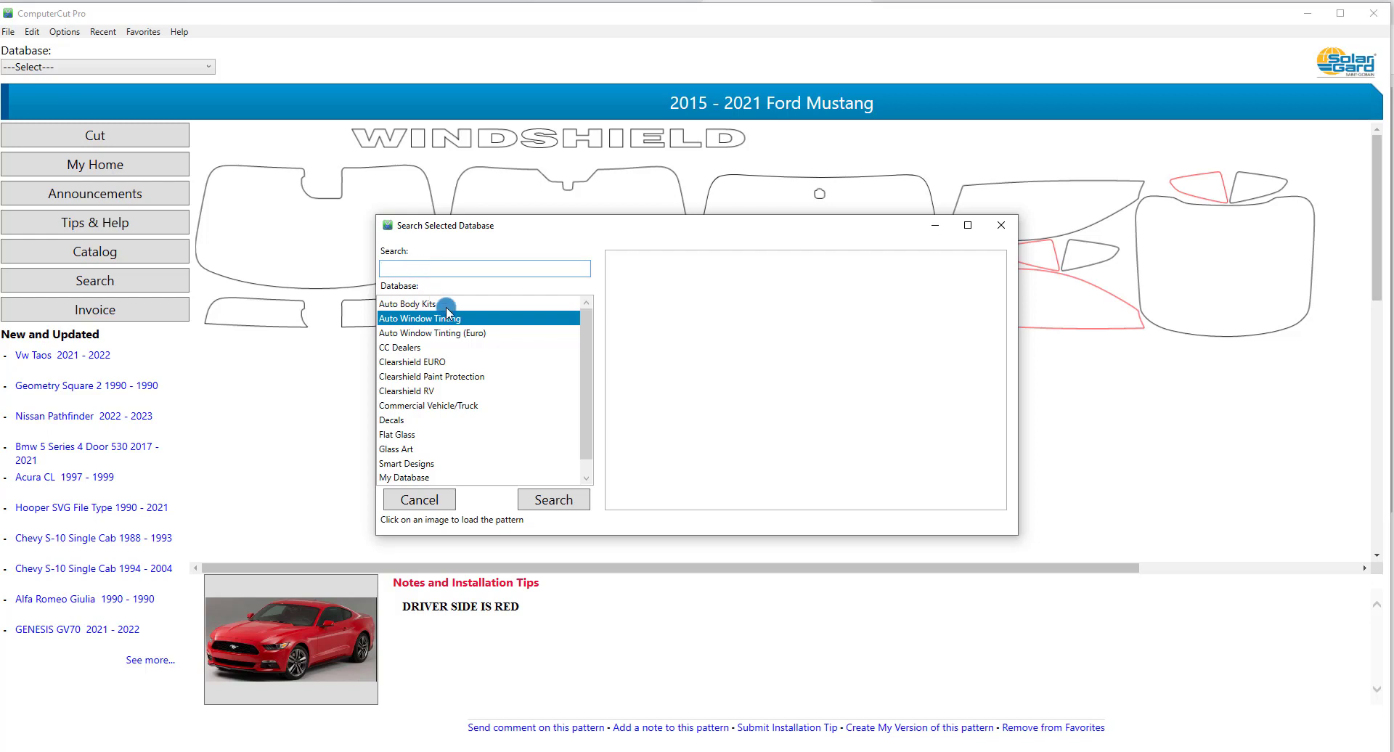
text(Camaro)
click(553, 500)
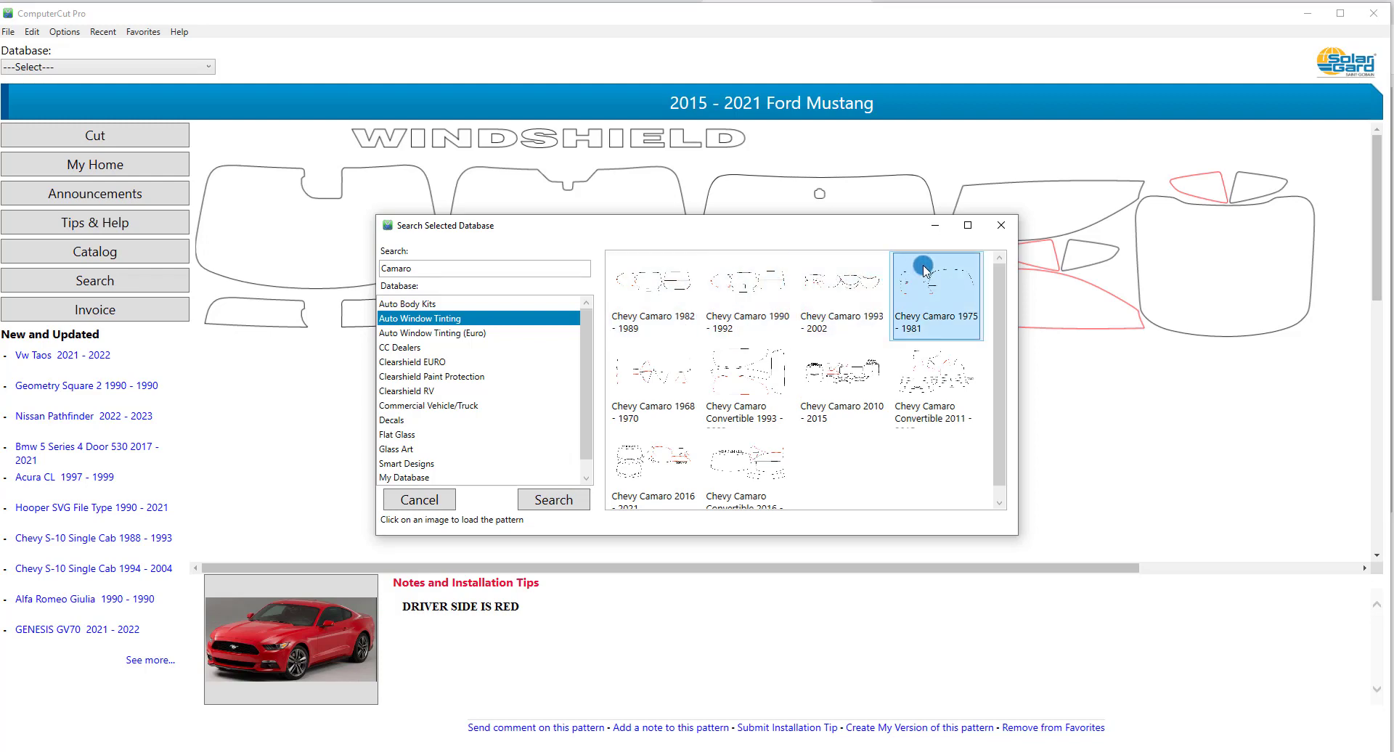
scroll(995, 343, down, 1)
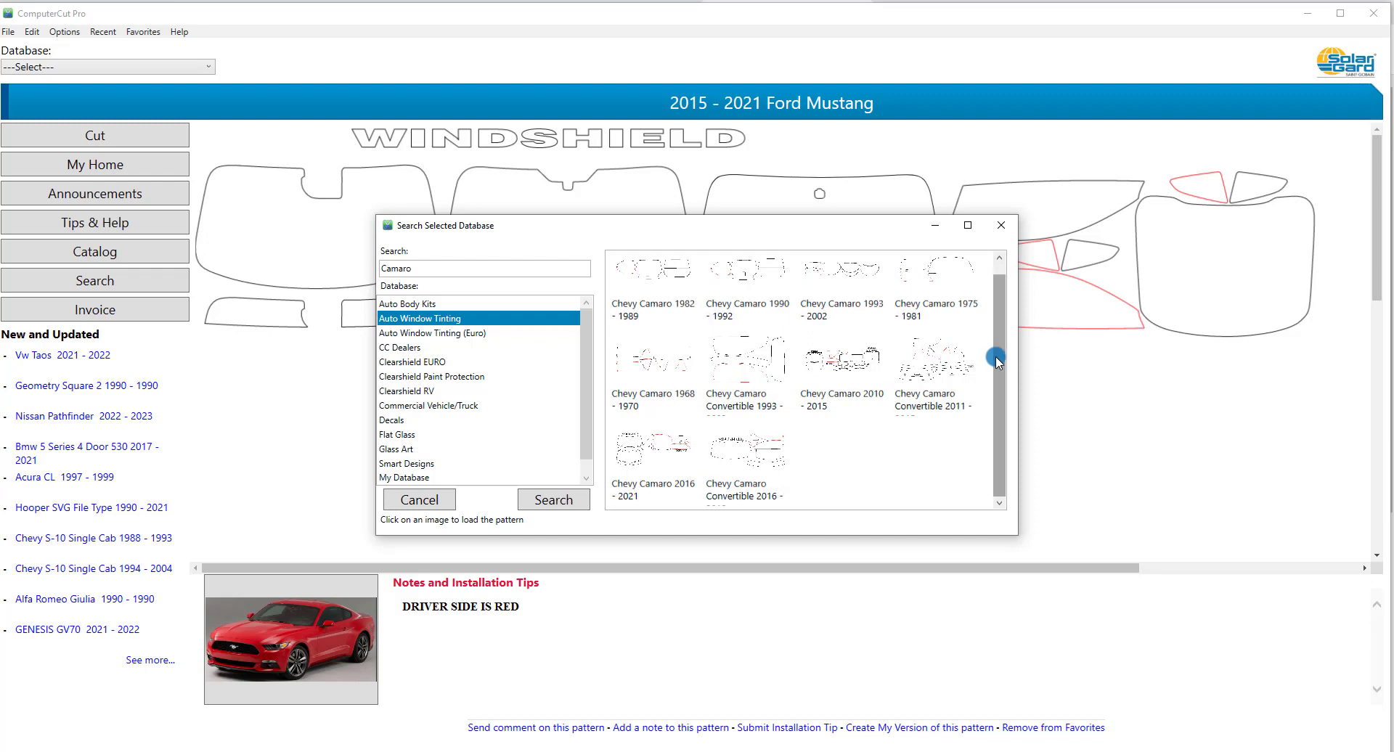
click(673, 473)
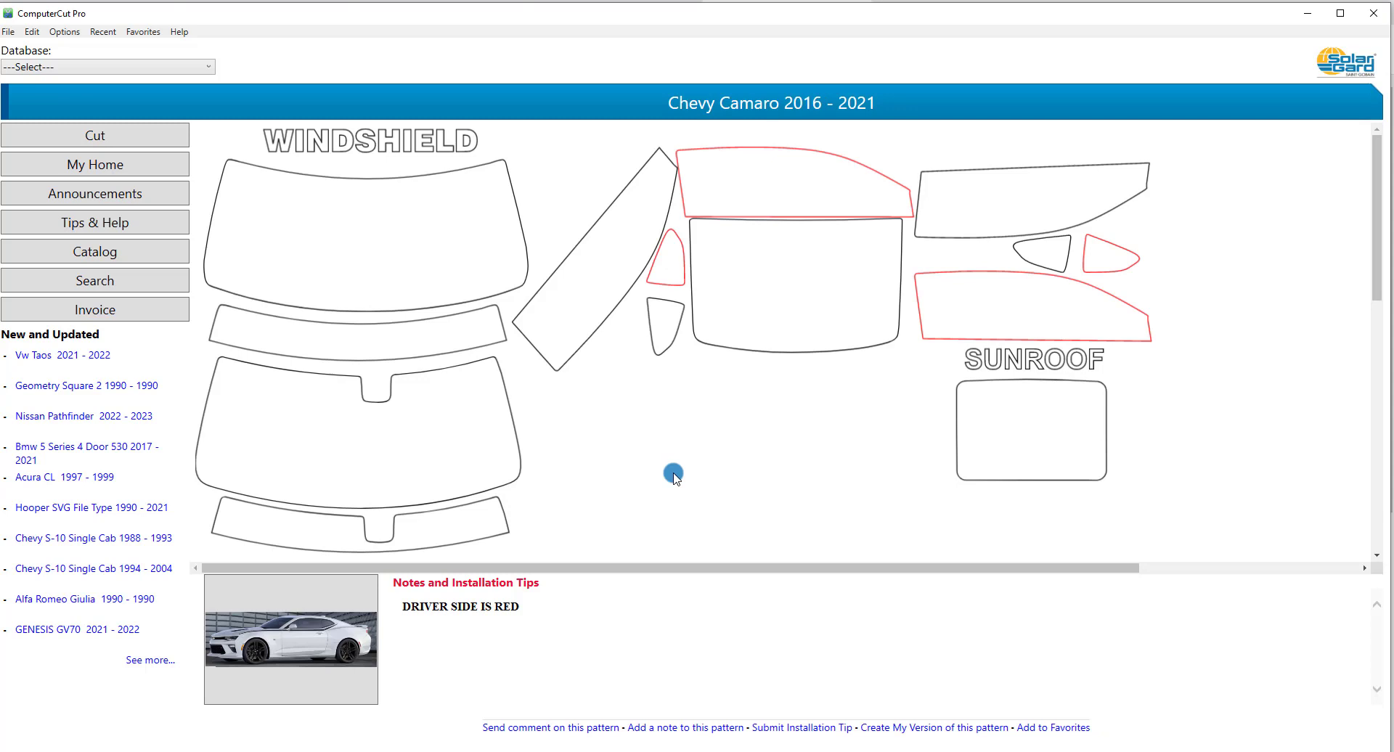
- Open the online invoices page, add a new customer invoice and look through its blank form
click(87, 309)
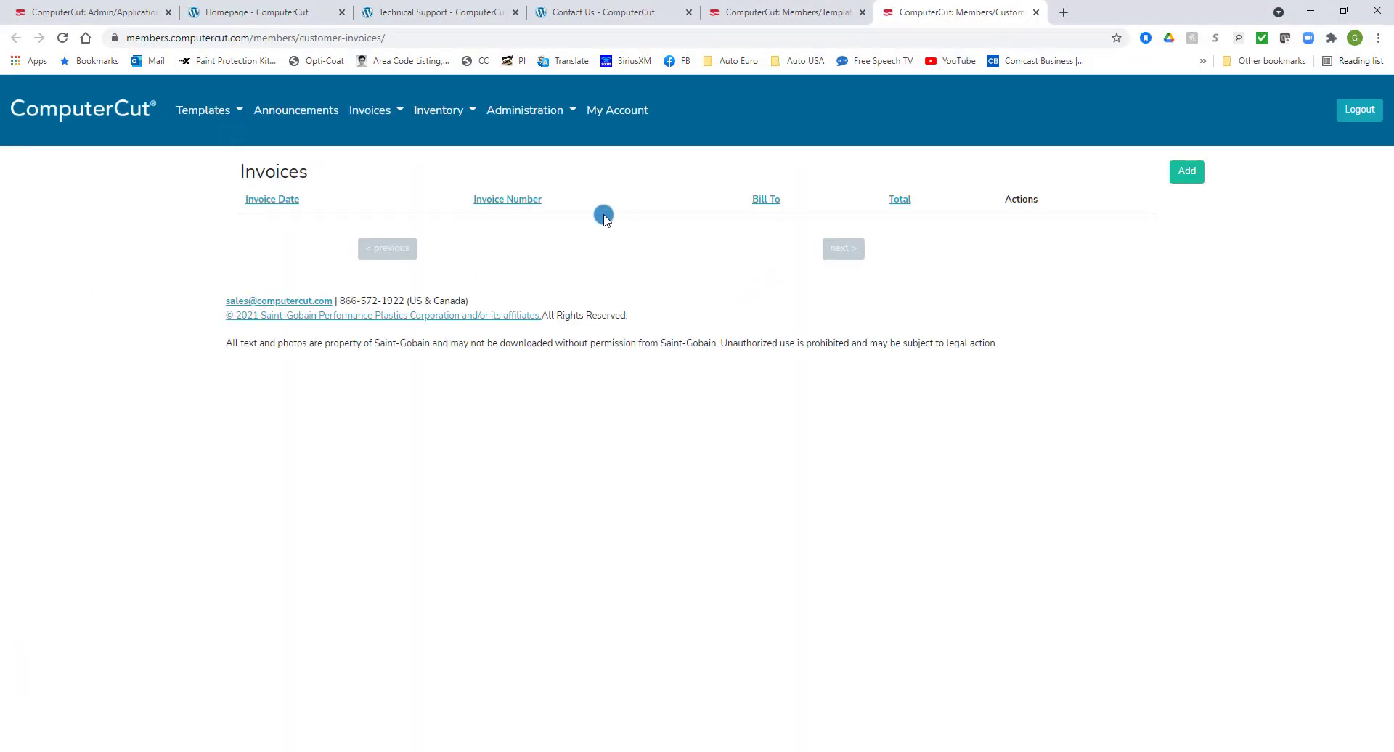
click(1189, 174)
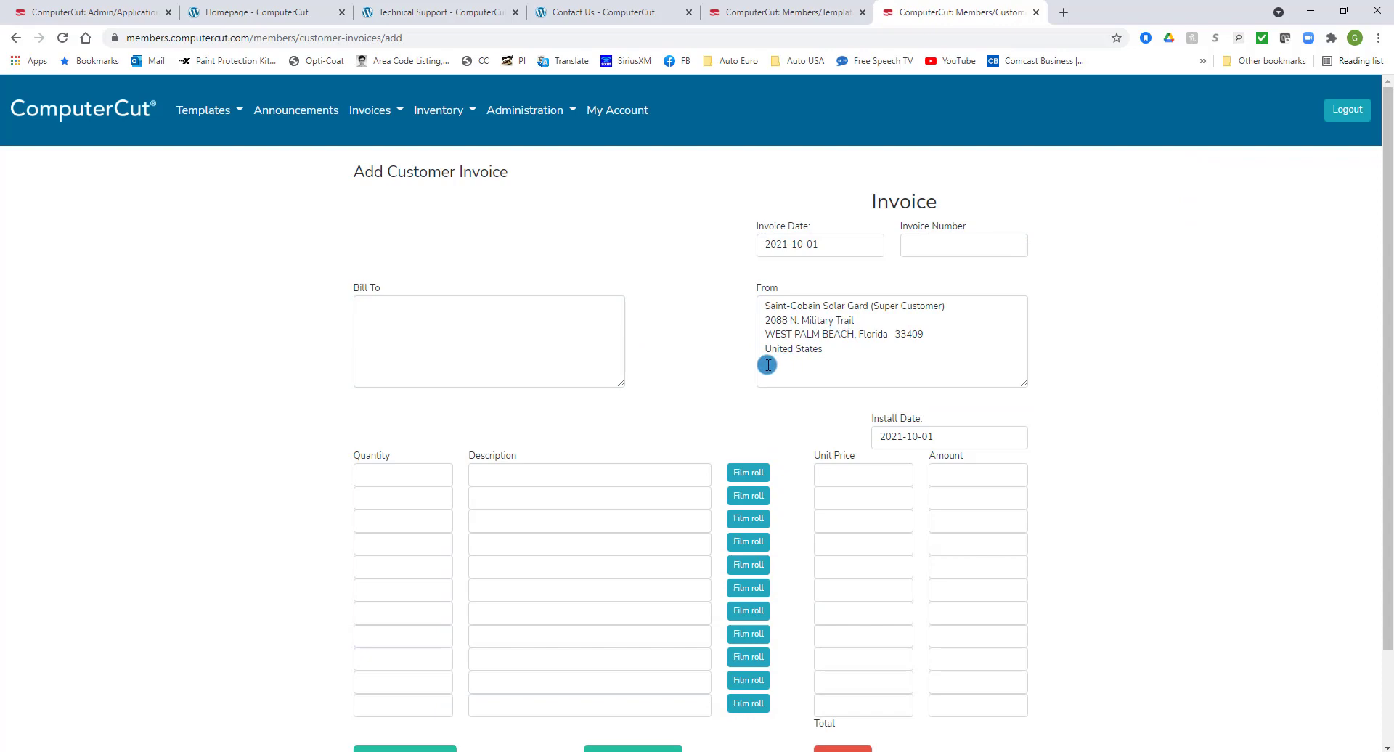
scroll(765, 364, down, 2)
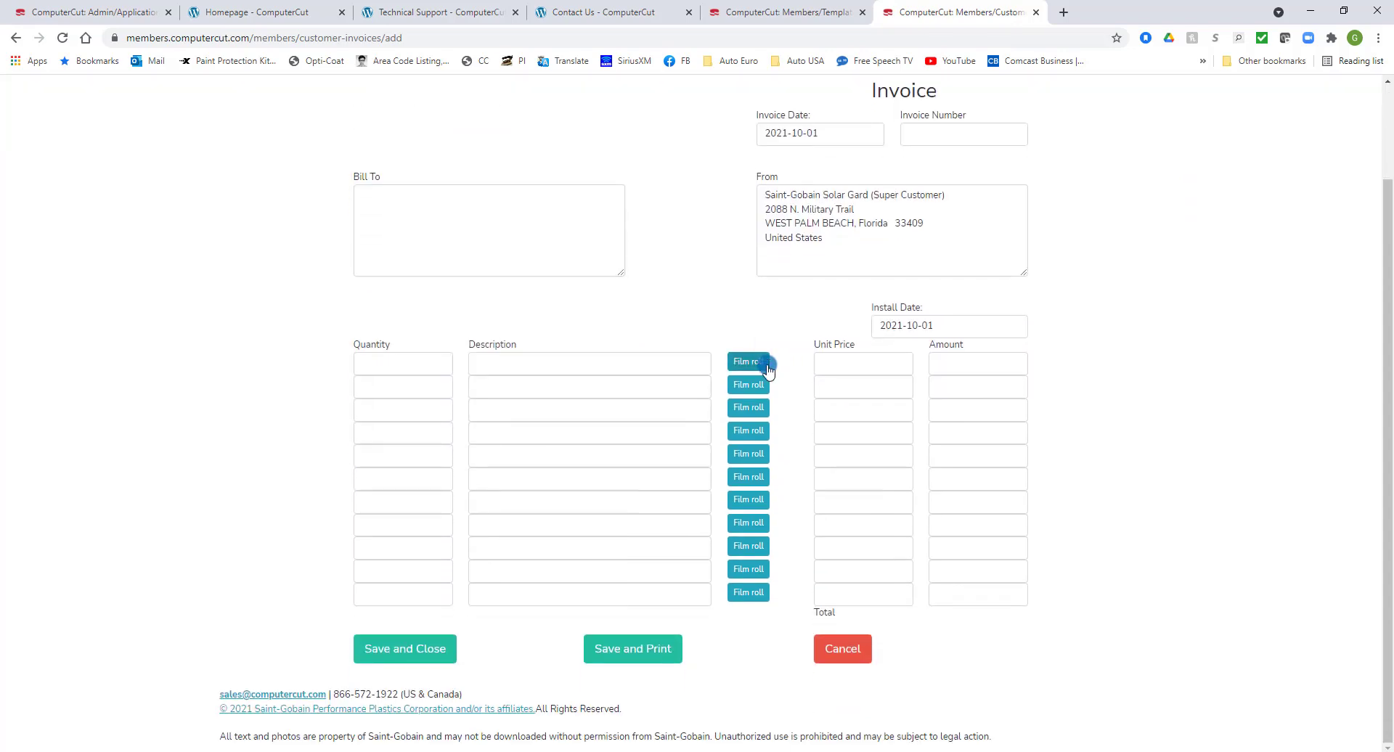
scroll(766, 364, up, 2)
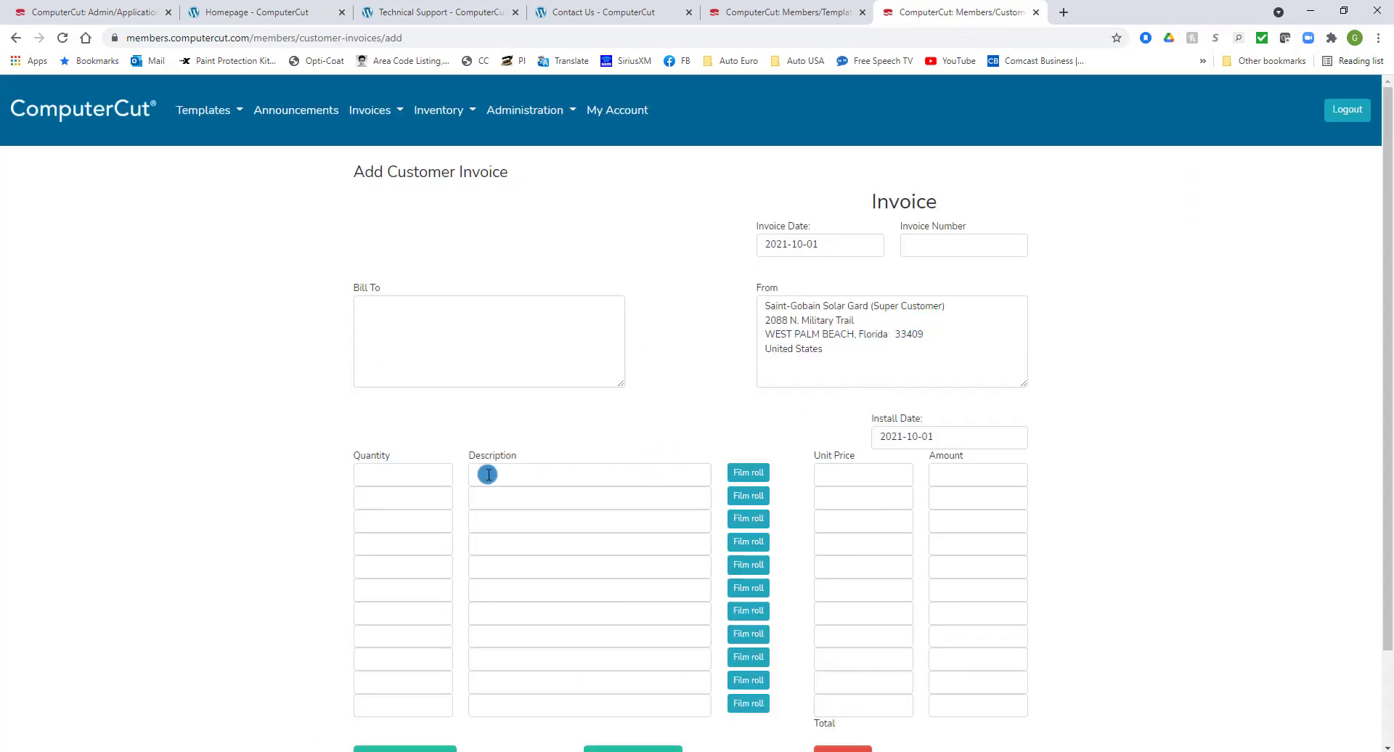